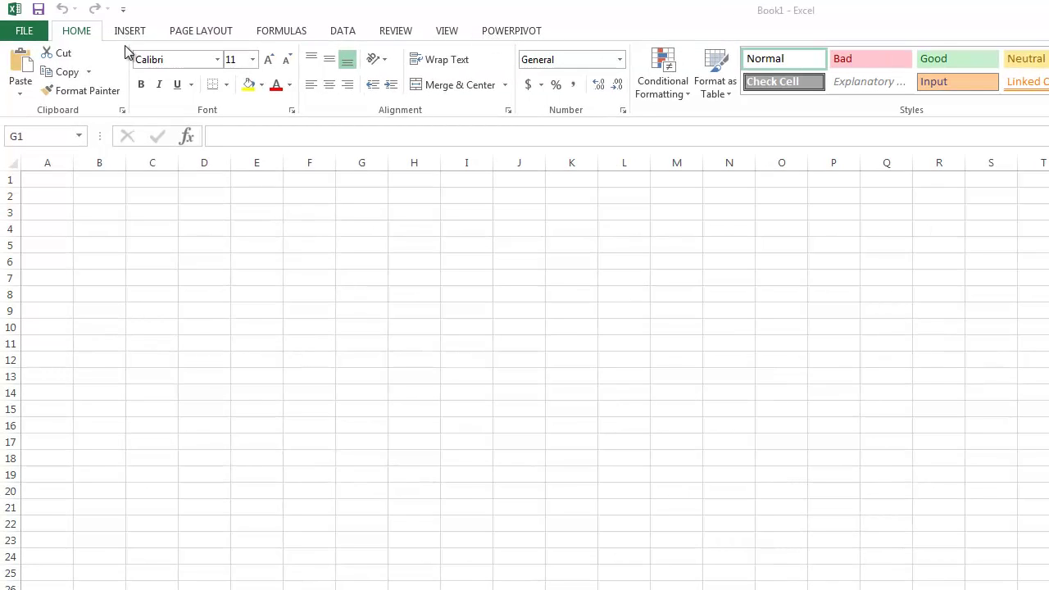
Step: Enable the Developer tab in Excel Options and open the empty XML Source pane
left_click(23, 33)
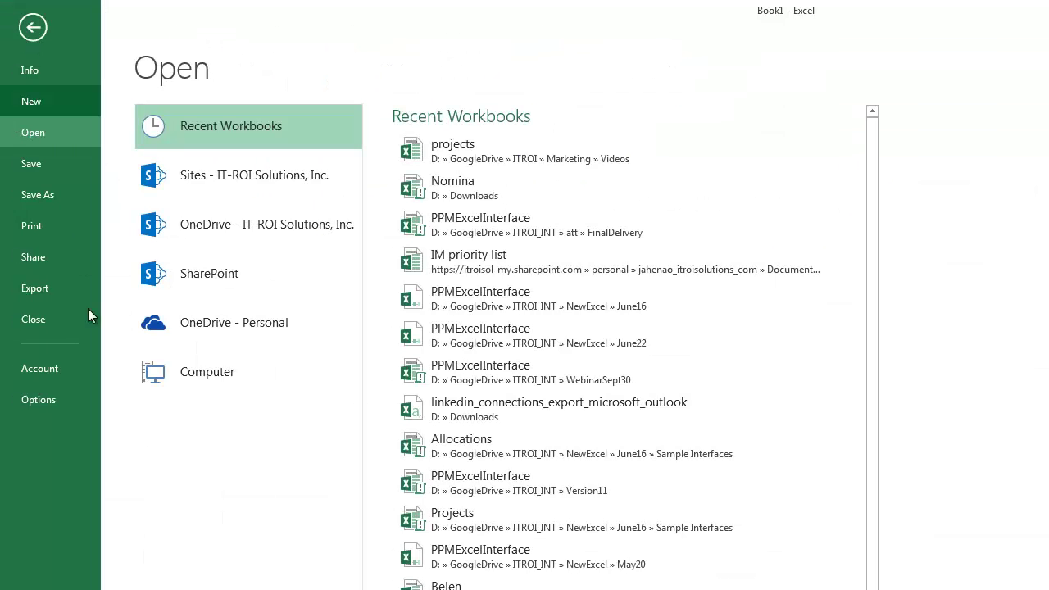
left_click(36, 400)
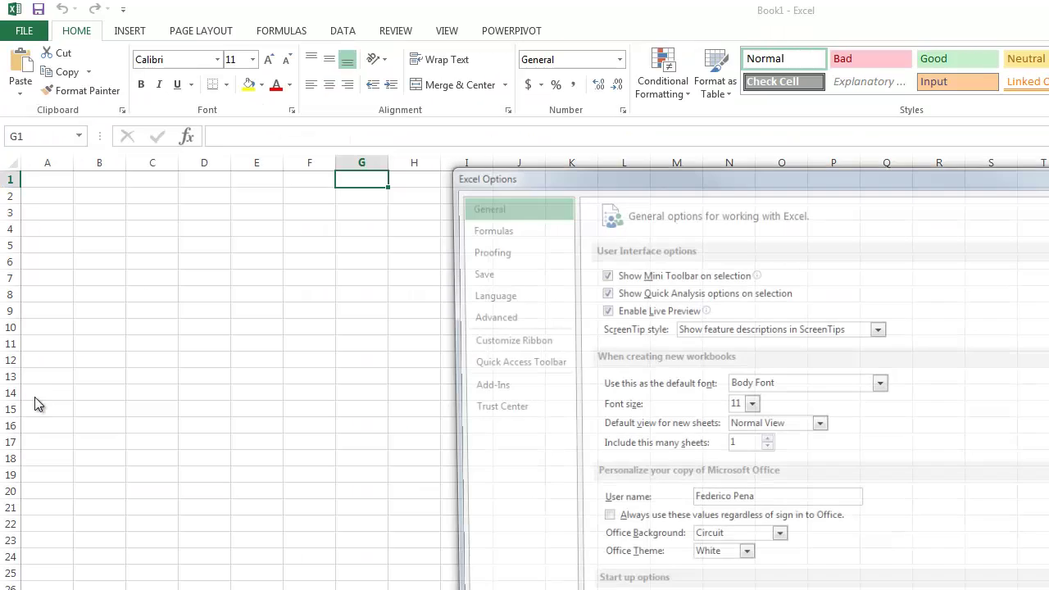
left_click(492, 343)
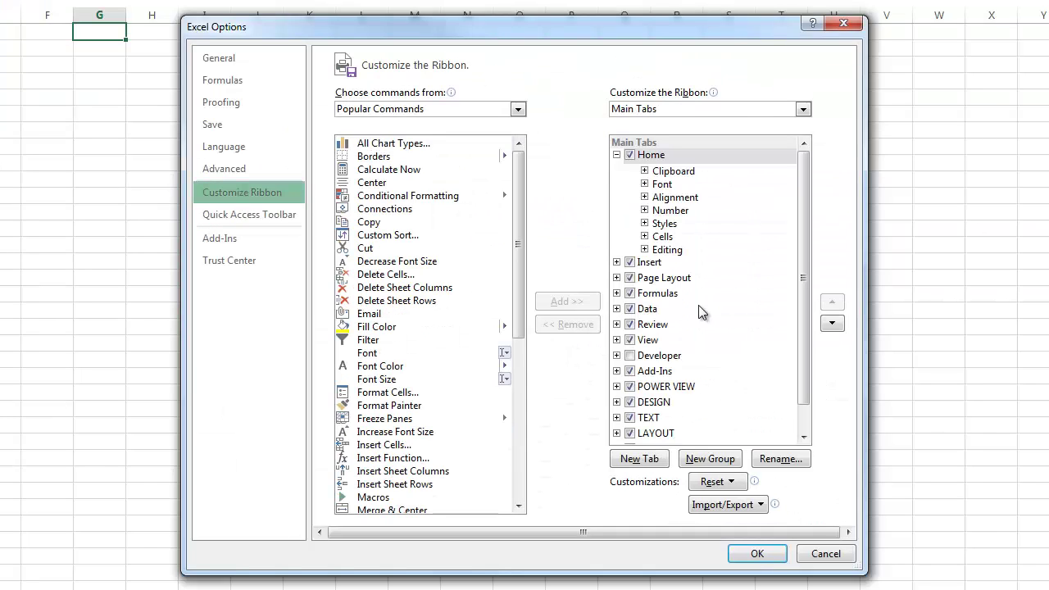
left_click(629, 355)
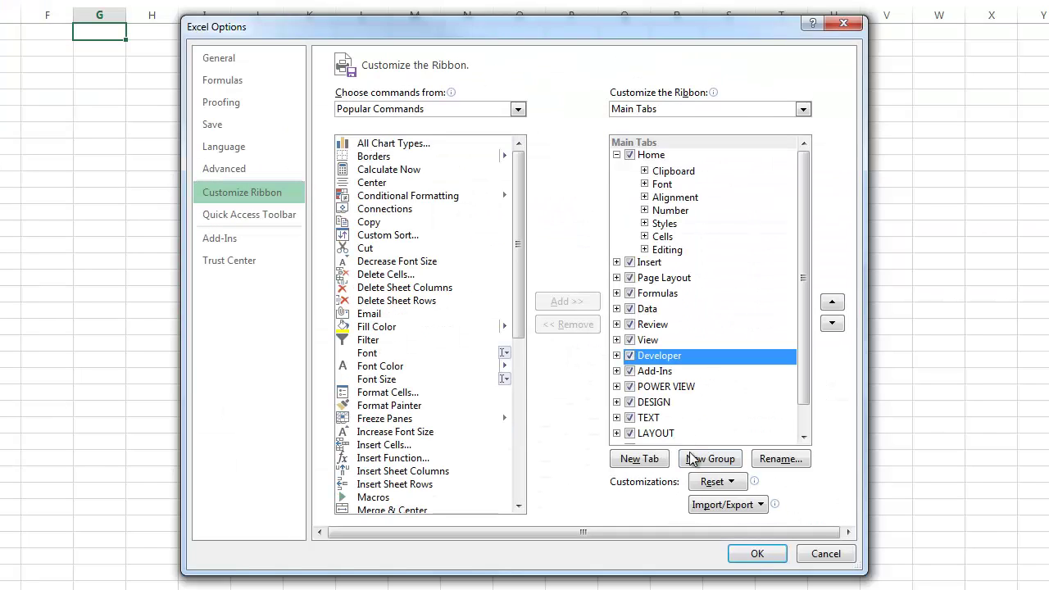
left_click(756, 554)
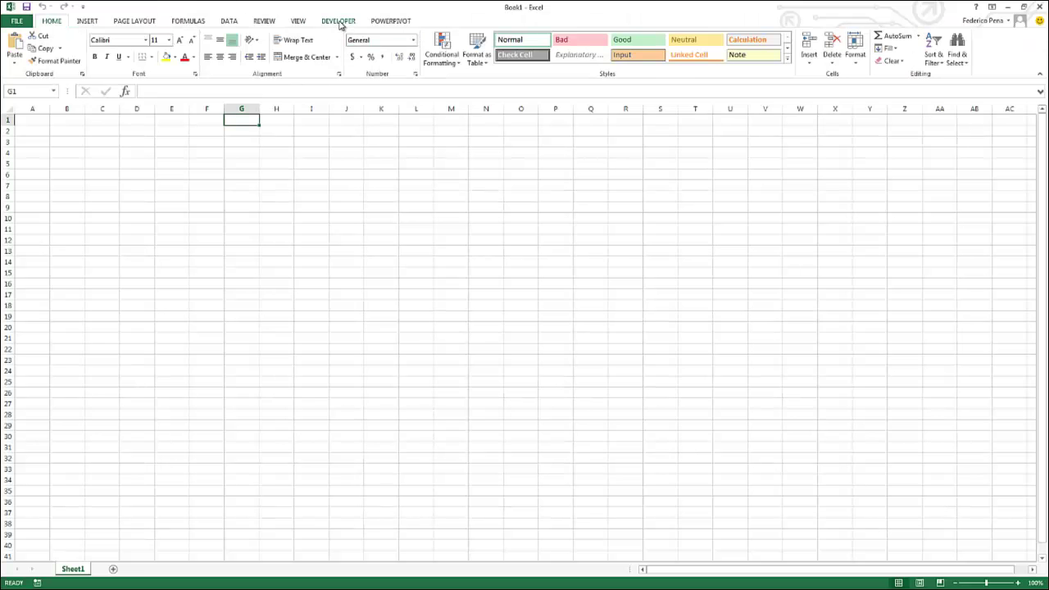
left_click(338, 21)
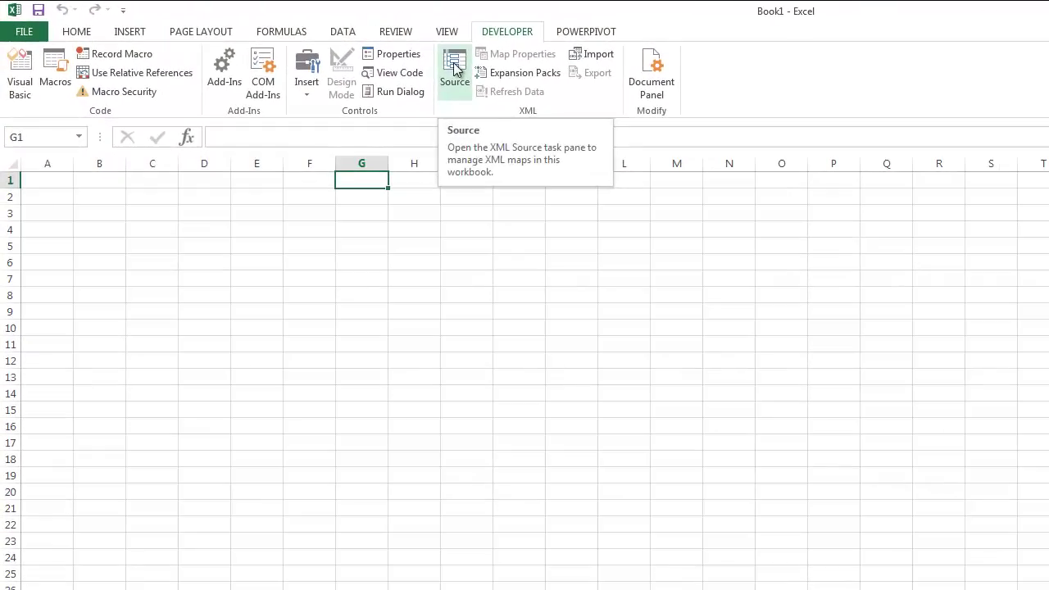
left_click(454, 70)
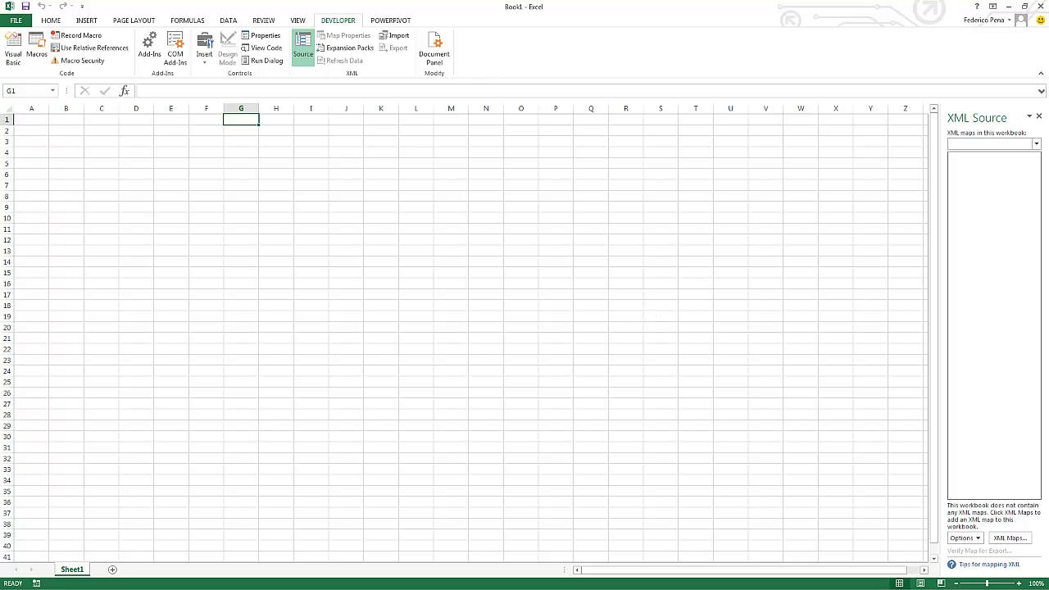
Step: Maximize Notepad++, review both Project blocks (lines 5–7 and 8–10) in Projects.xml, then minimize it
left_click_drag(0, 8, 335, 97)
left_click(858, 93)
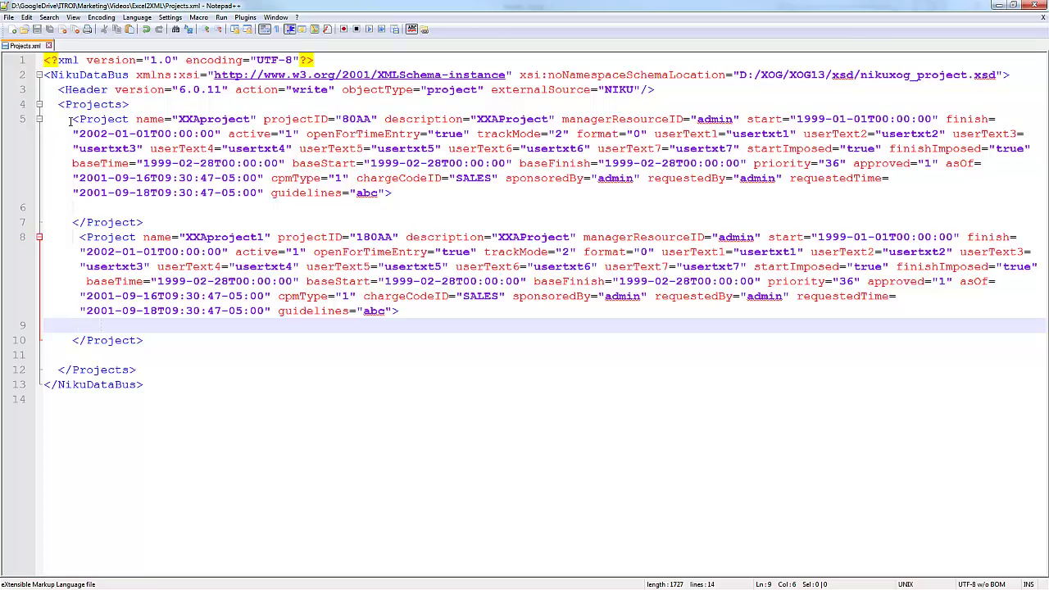
left_click_drag(70, 118, 150, 222)
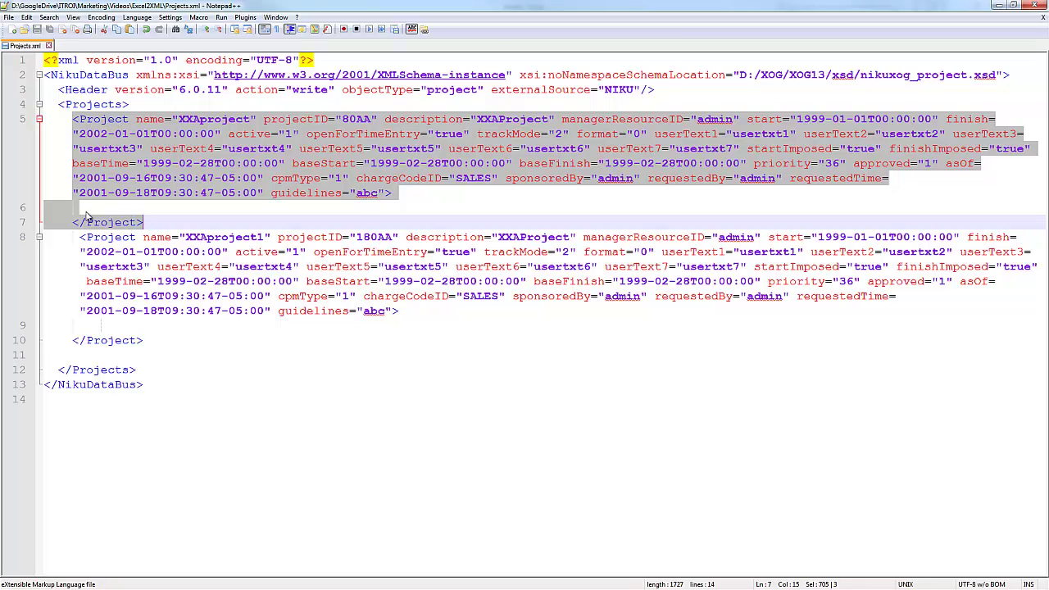
left_click_drag(76, 236, 151, 341)
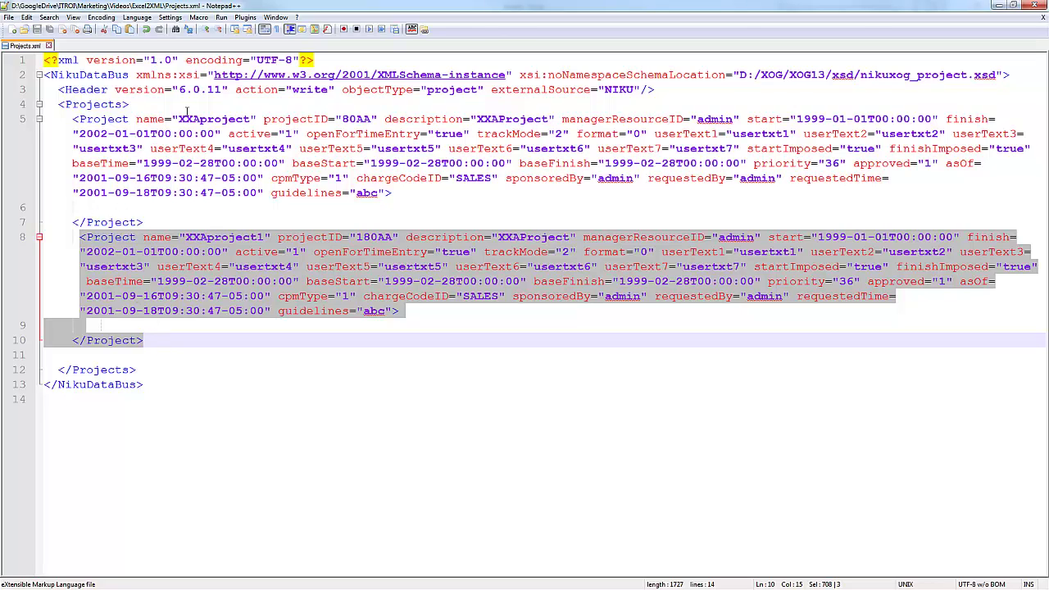
left_click(999, 6)
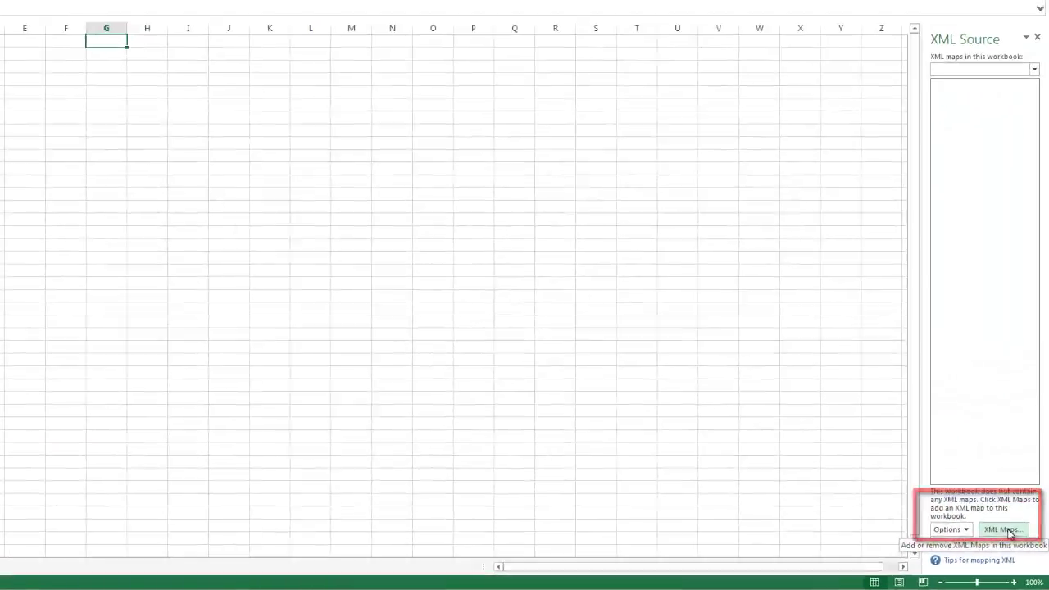
Step: Add an XML map from Excel2XML\Projects.xml, accepting the inferred schema, creating NikuDataBus_Map
left_click(988, 512)
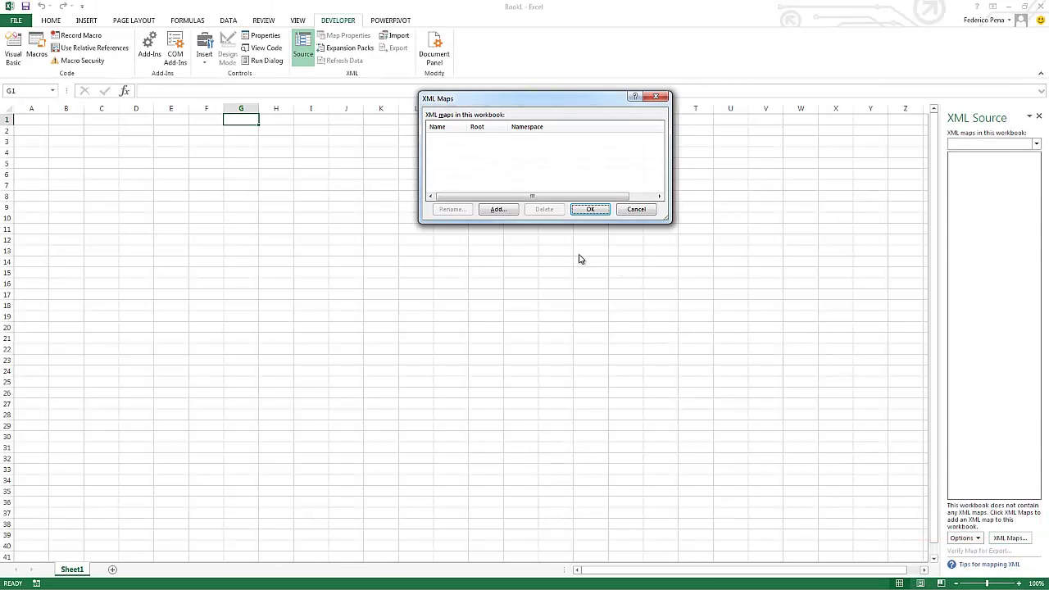
left_click(495, 210)
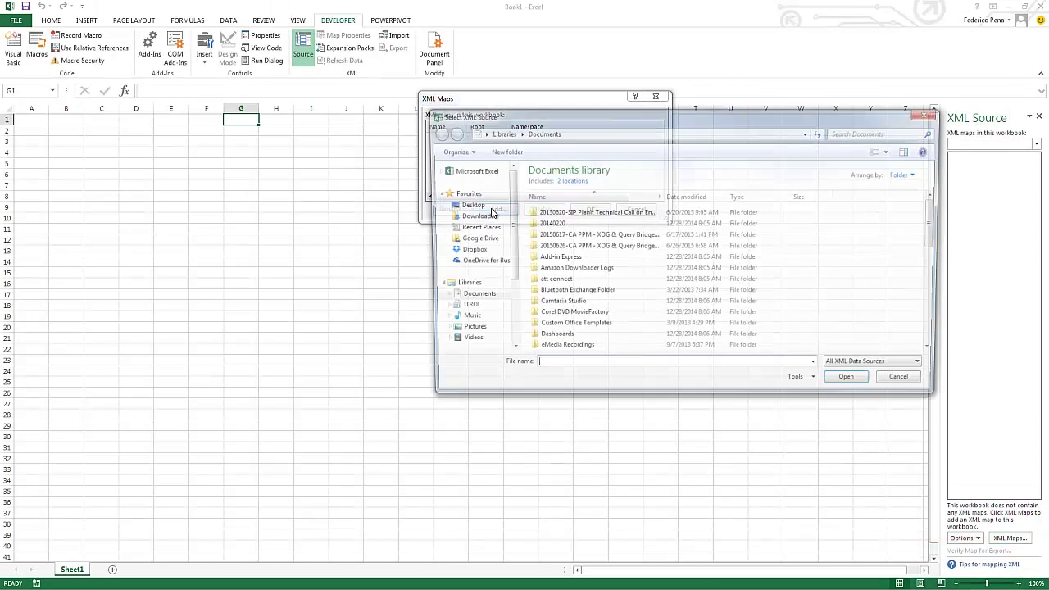
left_click(472, 238)
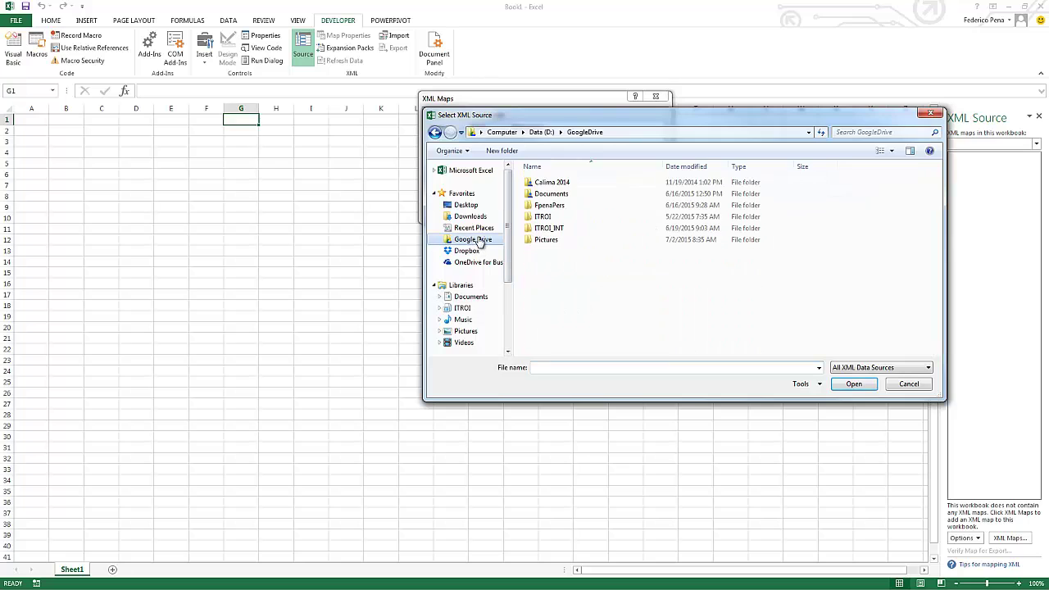
double_click(540, 217)
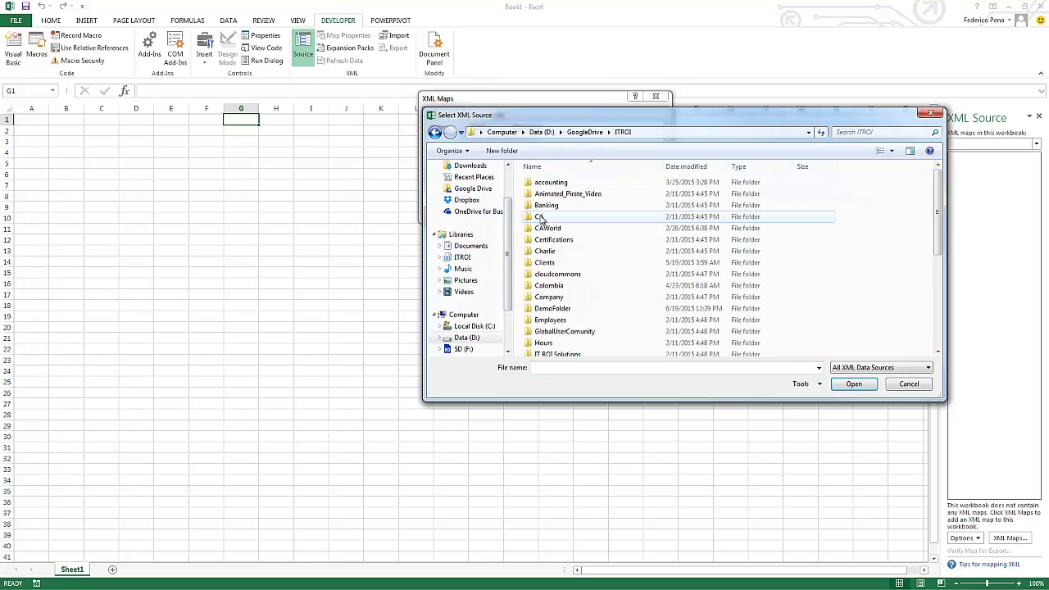
scroll(594, 262, "down", 1)
double_click(553, 338)
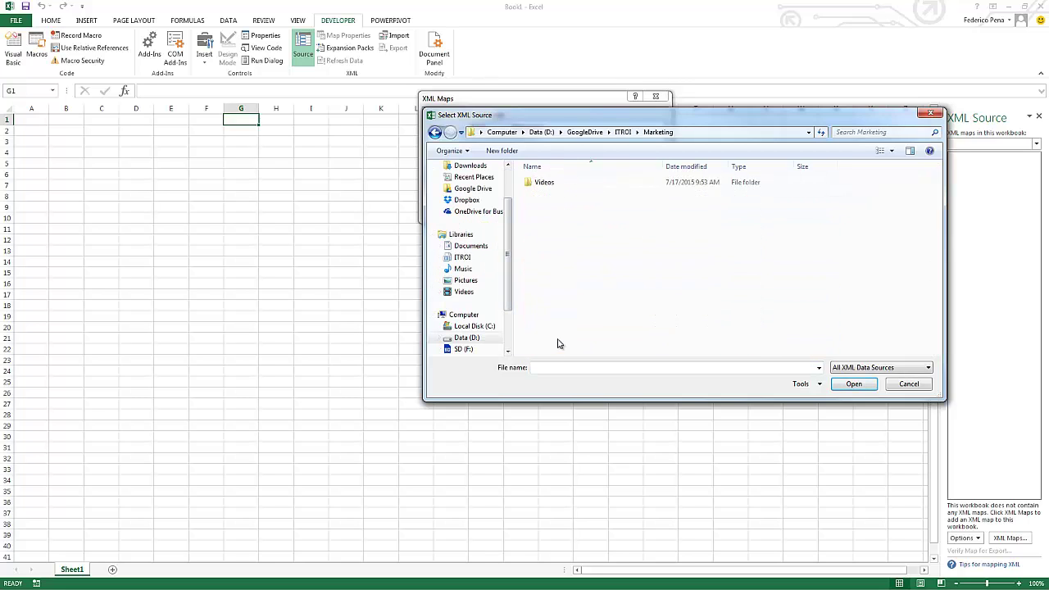
double_click(545, 183)
double_click(539, 188)
double_click(539, 188)
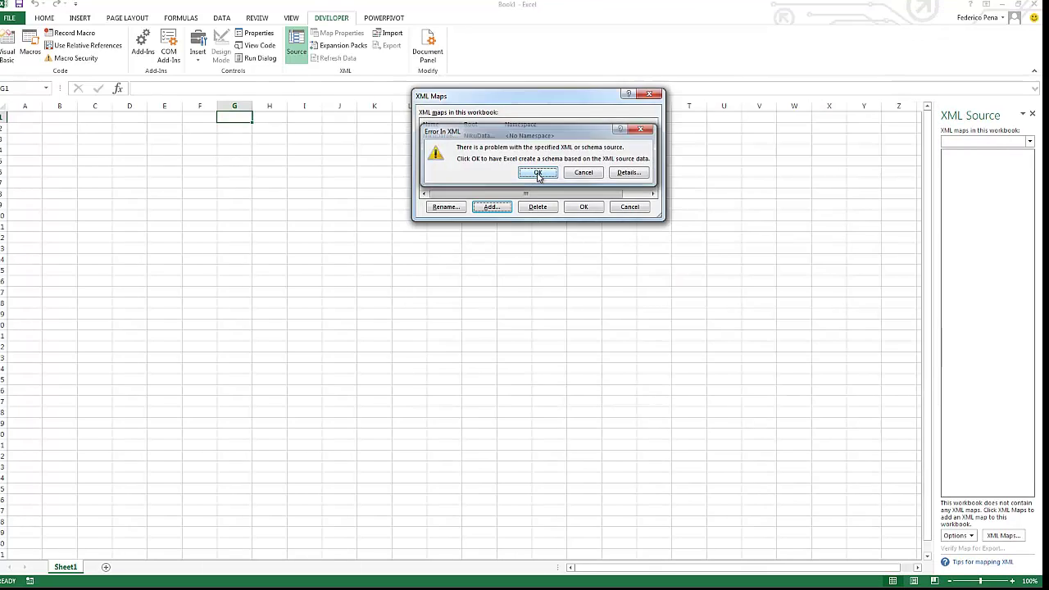
left_click(542, 176)
left_click(583, 206)
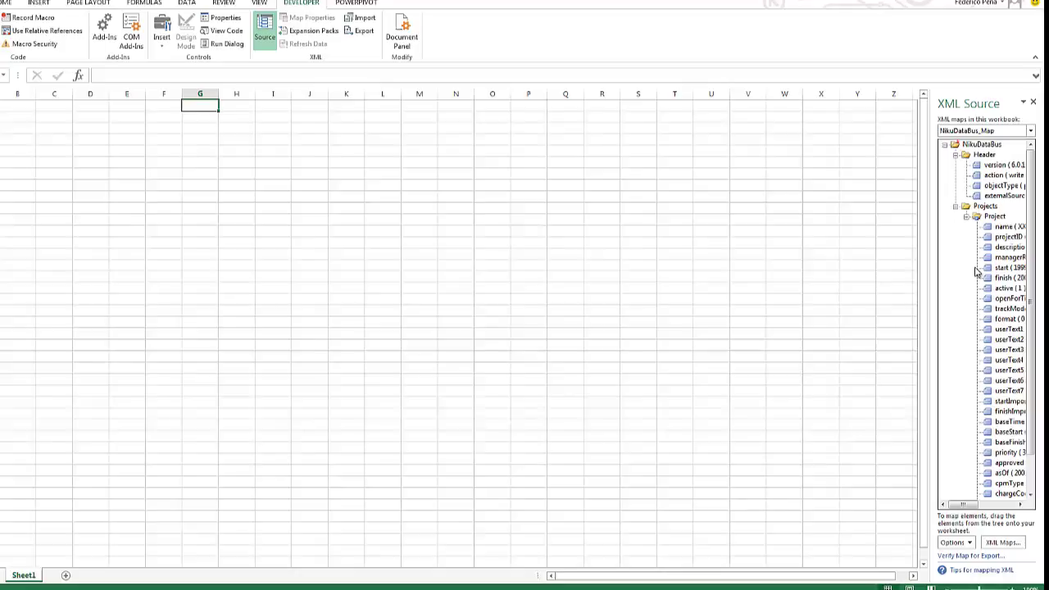
Step: Widen the XML Source pane and drop the Project element on A1 to create Table1
left_click_drag(930, 270, 862, 259)
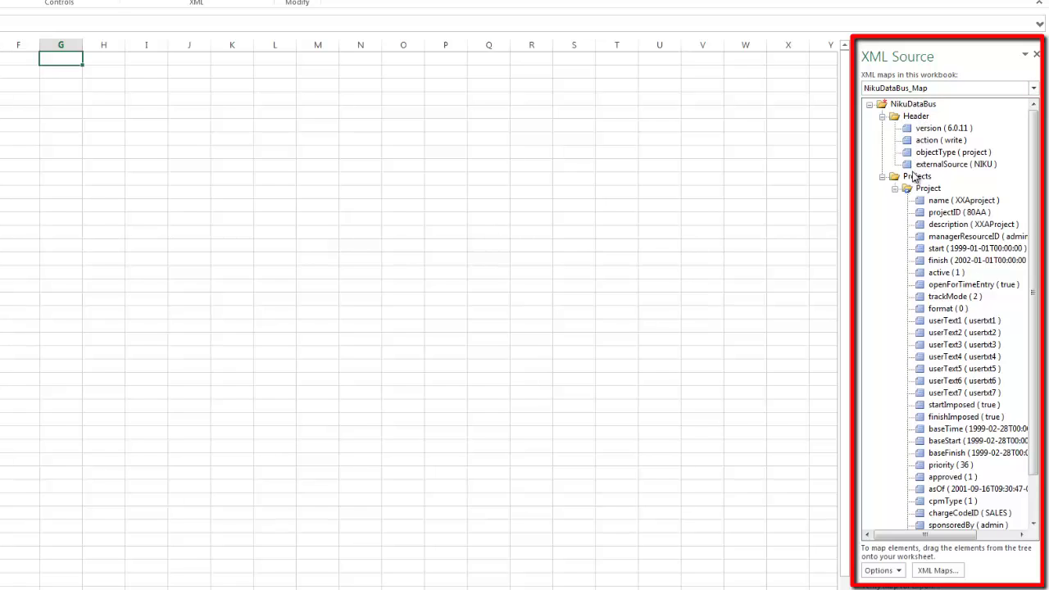
left_click_drag(1039, 258, 1038, 295)
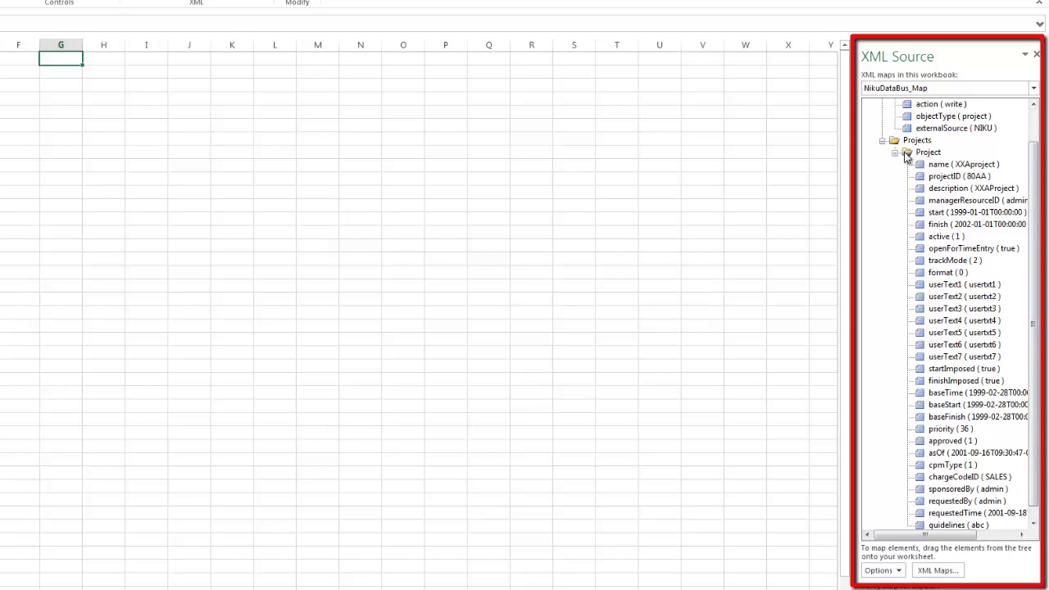
left_click_drag(907, 156, 0, 49)
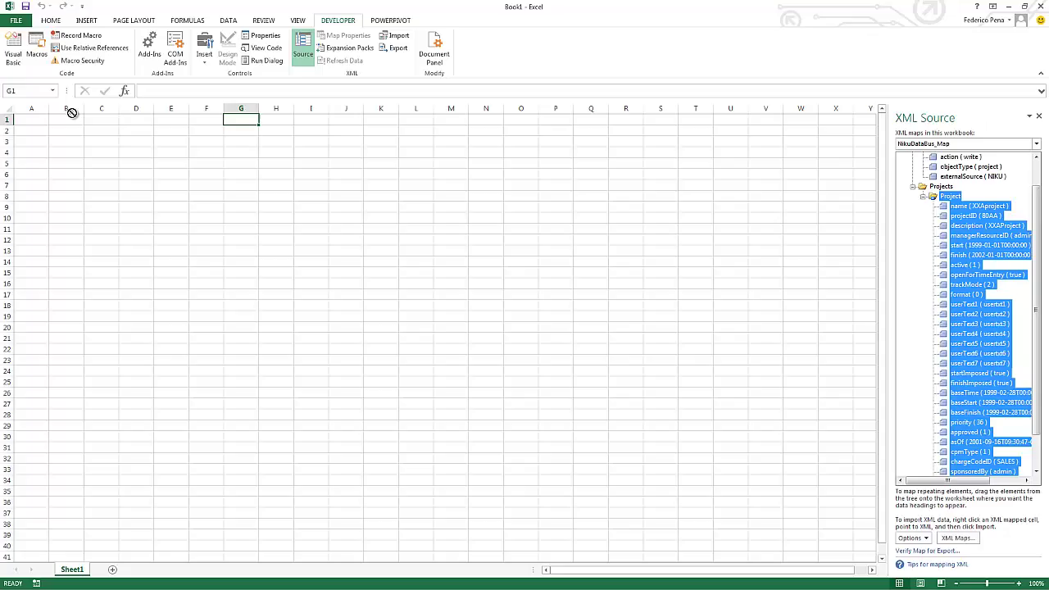
left_click_drag(72, 113, 23, 119)
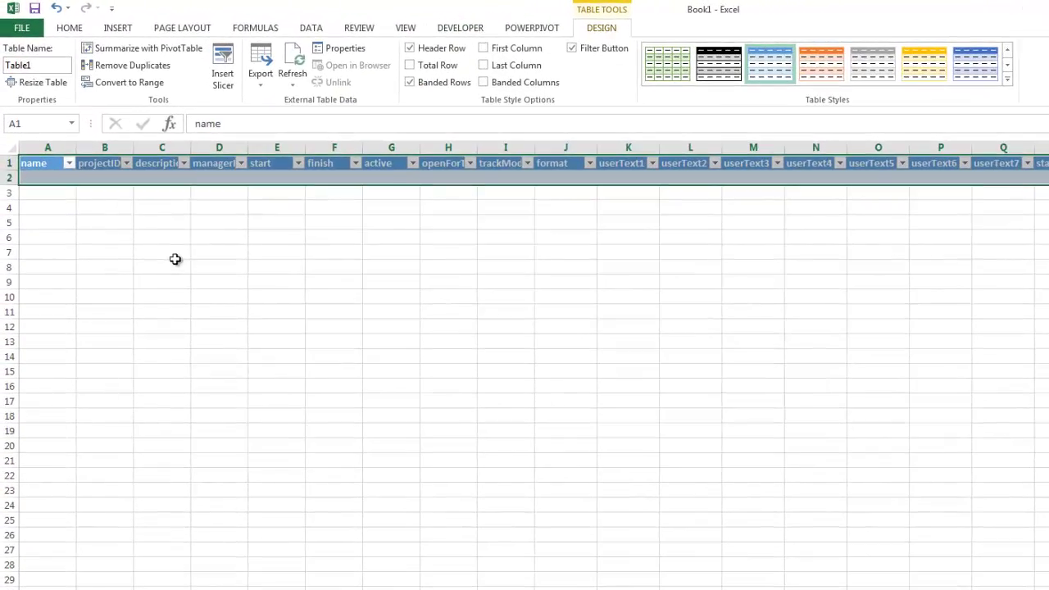
Step: Right-click the projectID header cell B1 and show its XML submenu
left_click(156, 241)
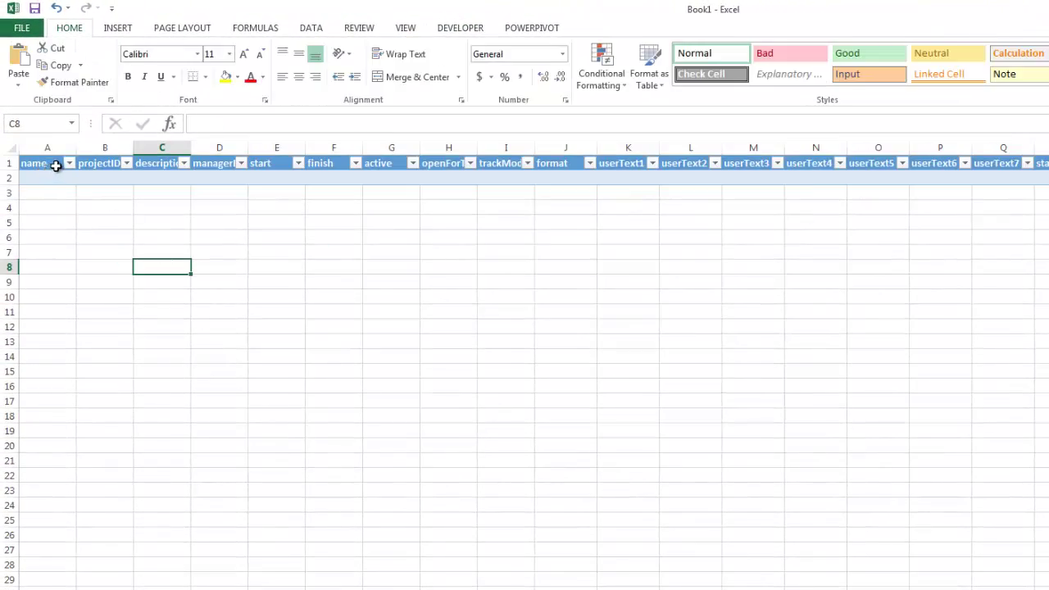
right_click(106, 166)
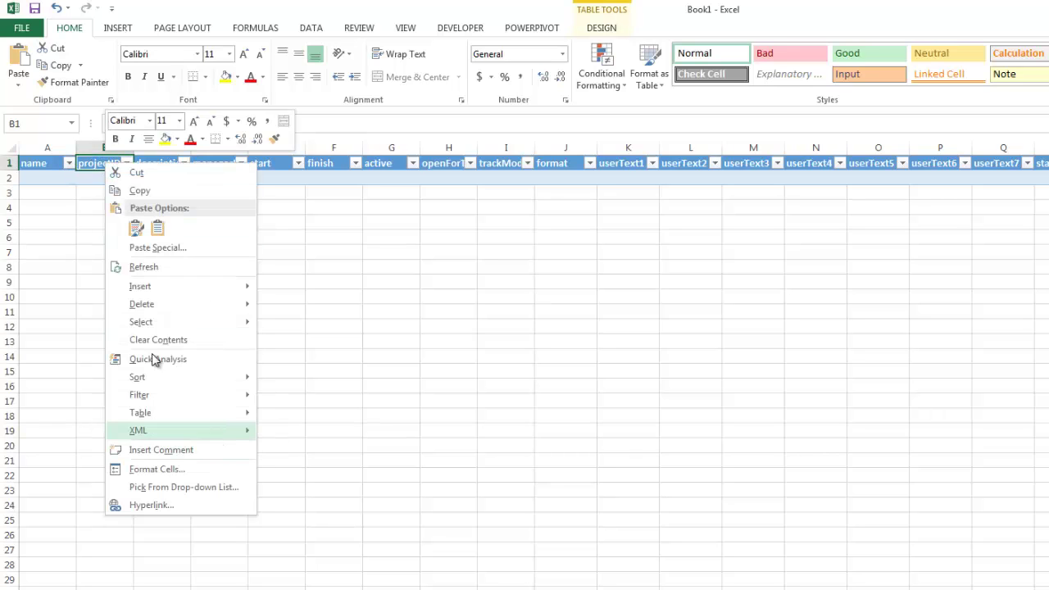
left_click(93, 164)
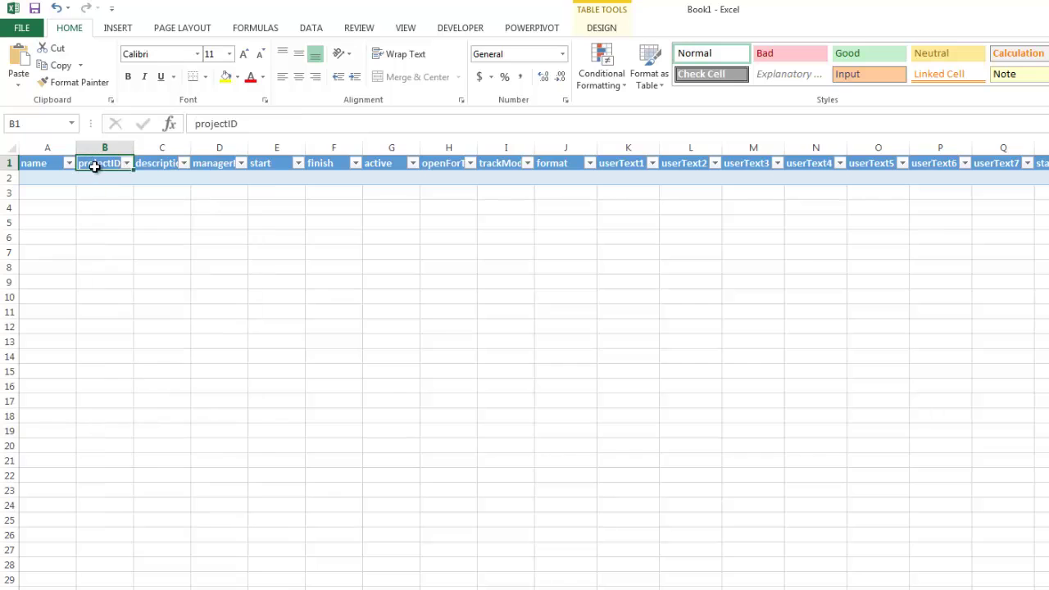
right_click(96, 166)
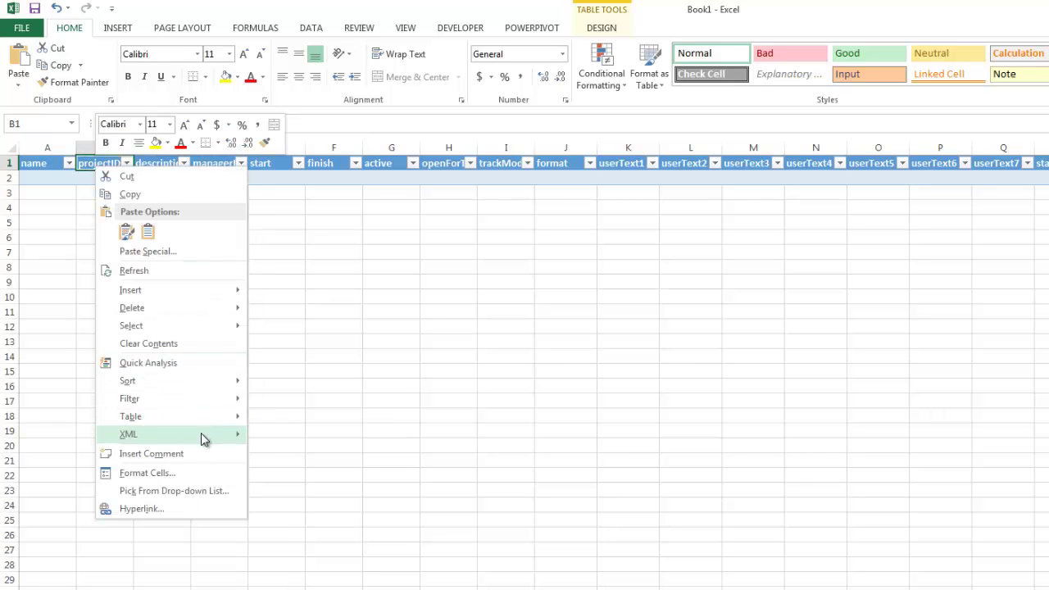
mouse_move(205, 435)
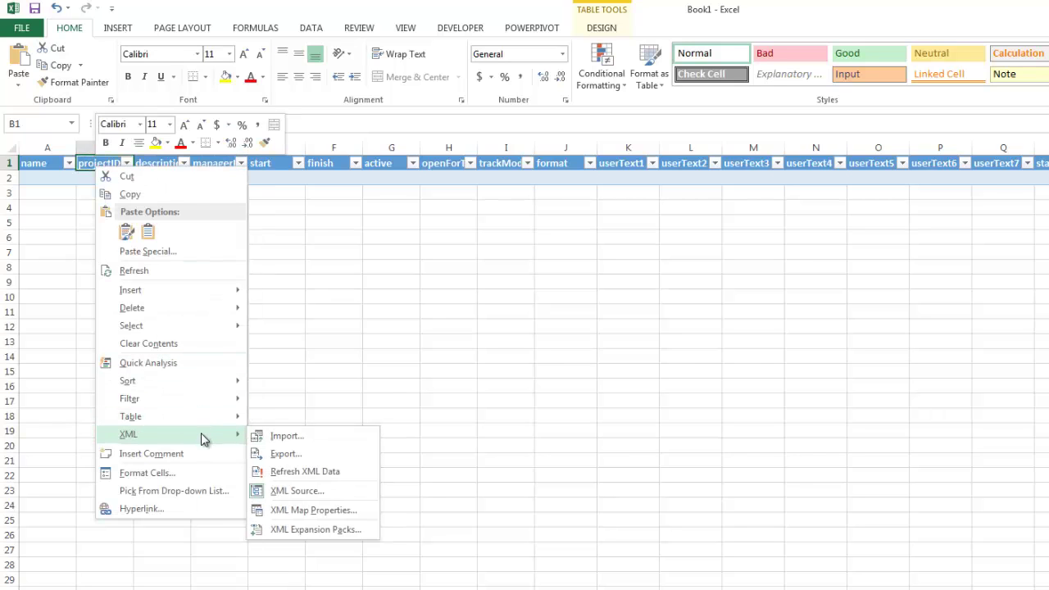
Step: Refresh the XML data, dismiss the import error, and check rows XXAproject (80AA) and XXAproject1 (180AA)
left_click(334, 472)
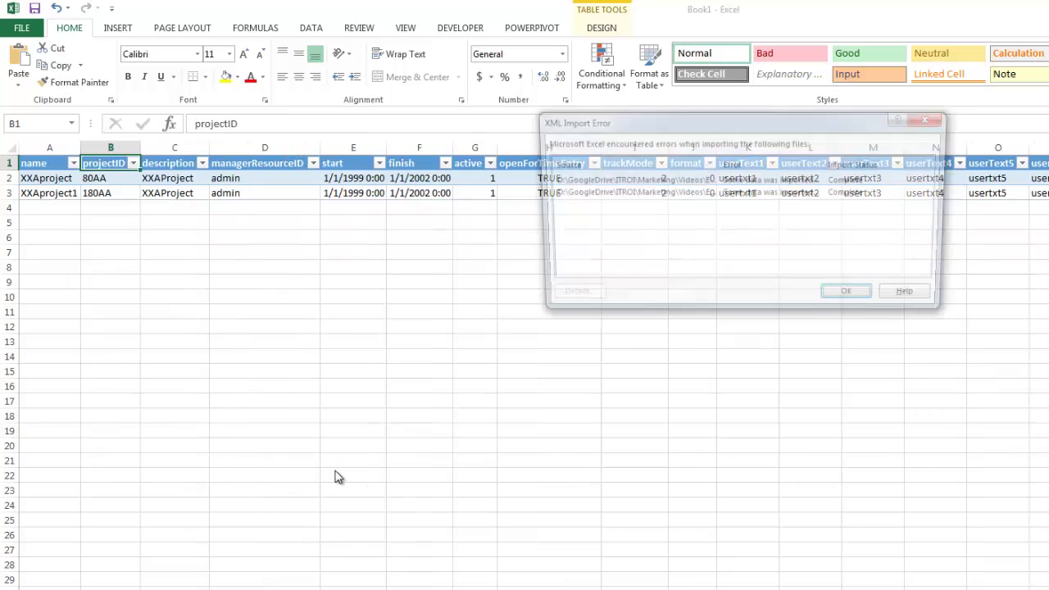
left_click(847, 298)
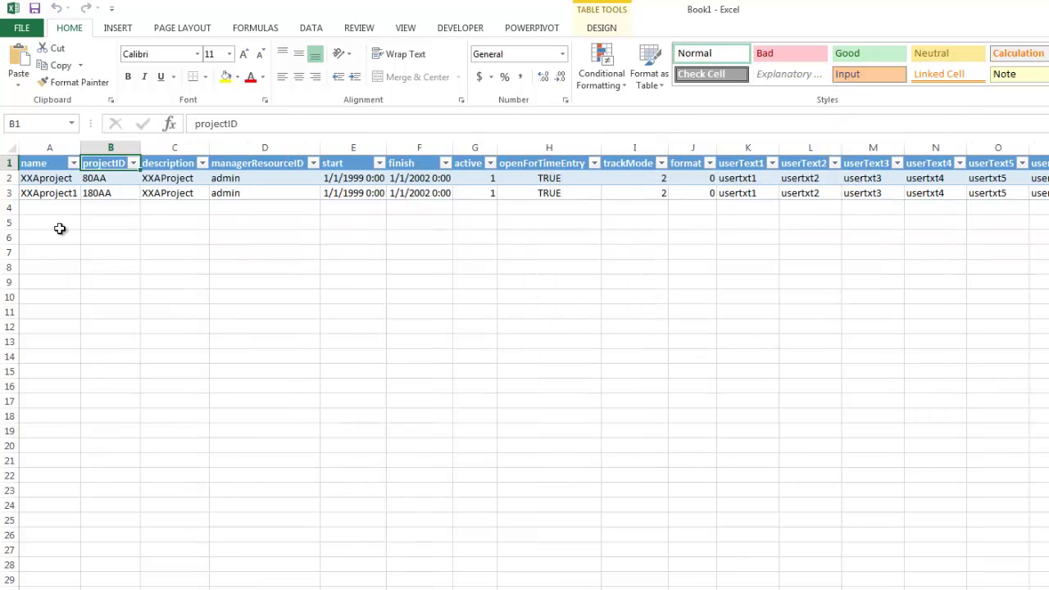
left_click(41, 178)
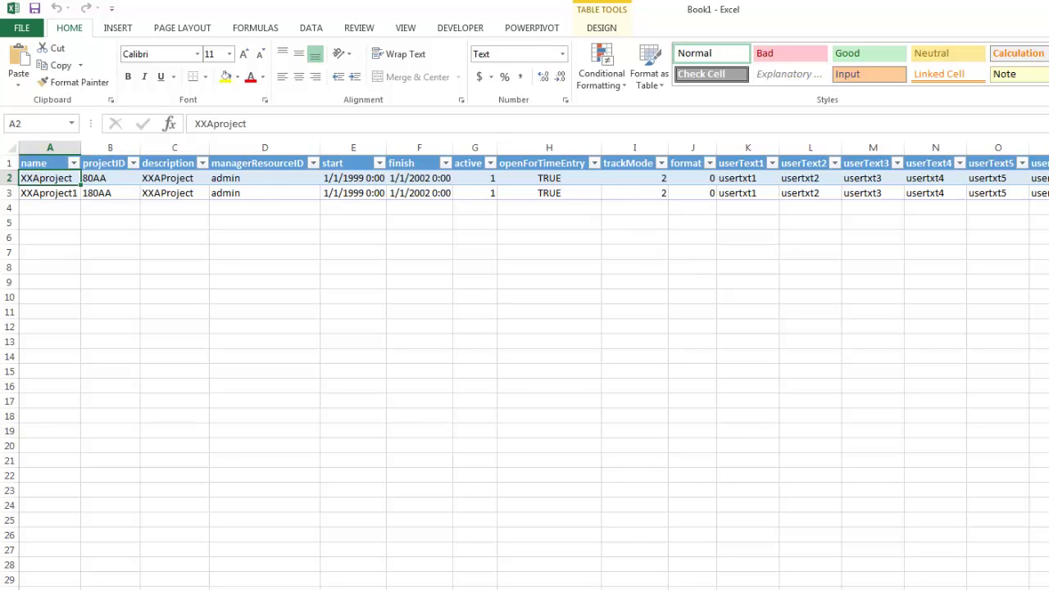
scroll(524, 328, "right", 8)
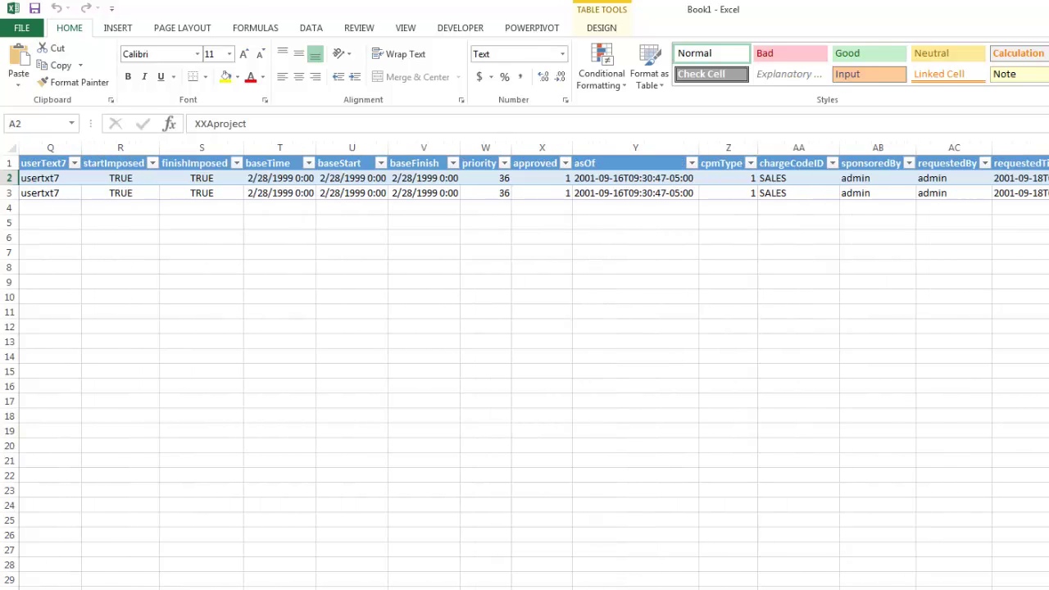
scroll(524, 327, "left", 8)
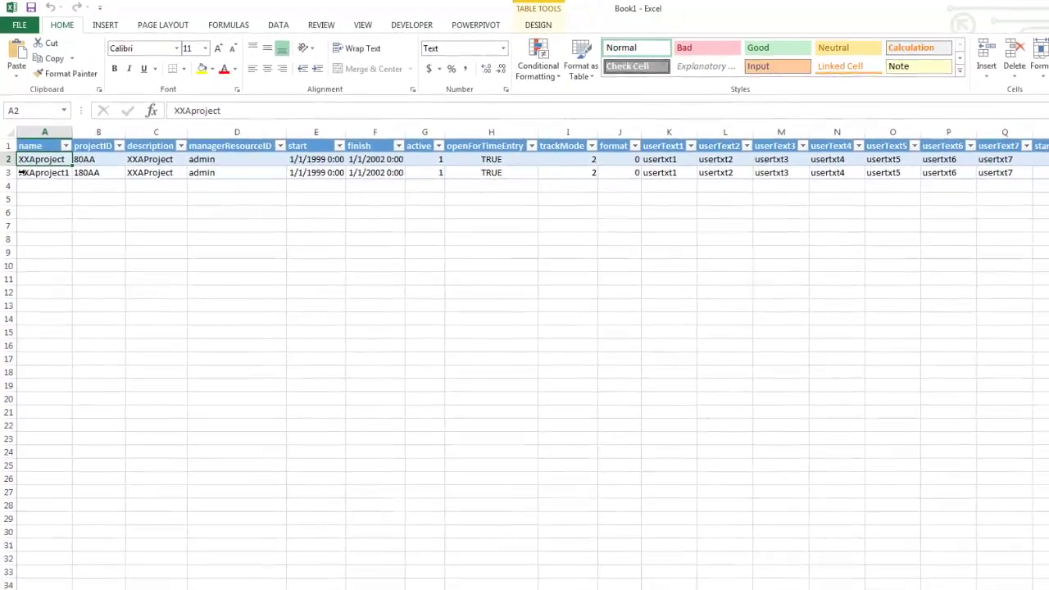
left_click(23, 172)
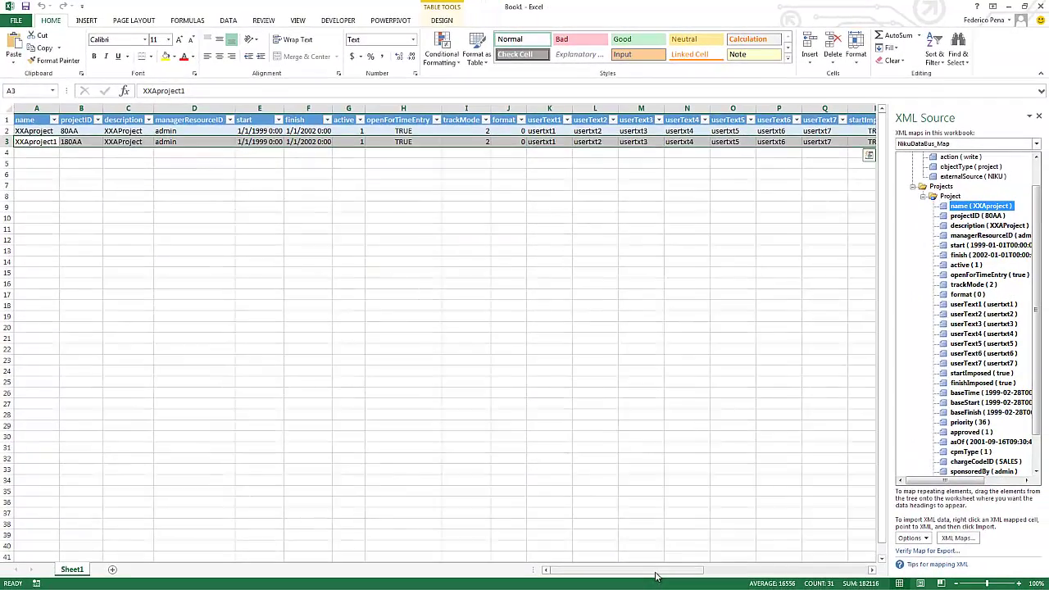
Step: Fill the second project row down to about row 41, generating XXAproject2 onward with incrementing values
left_click_drag(678, 582, 843, 586)
left_click_drag(869, 147, 870, 554)
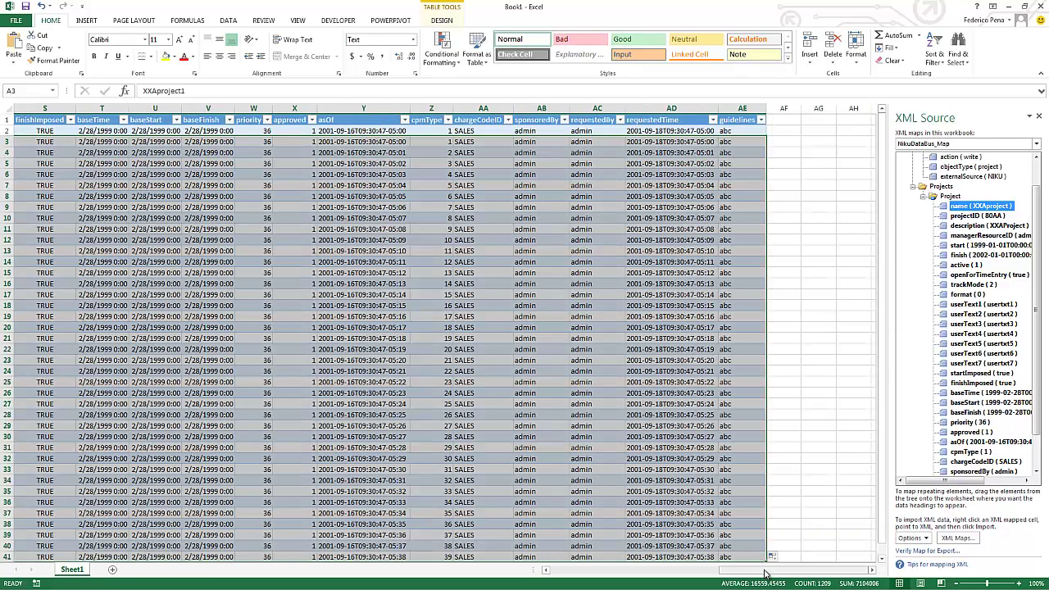
left_click_drag(670, 568, 547, 569)
left_click(49, 187)
scroll(50, 361, "down", 5)
scroll(98, 435, "up", 5)
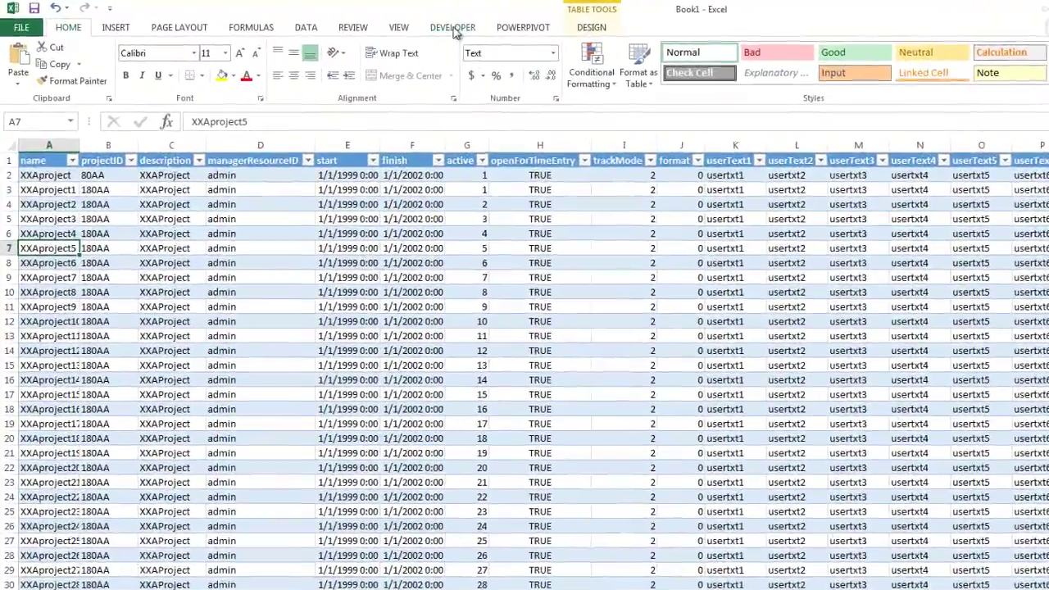
Step: Export the mapped table from the Developer tab as XOGReadyProject.xml in Excel2XML
left_click(403, 27)
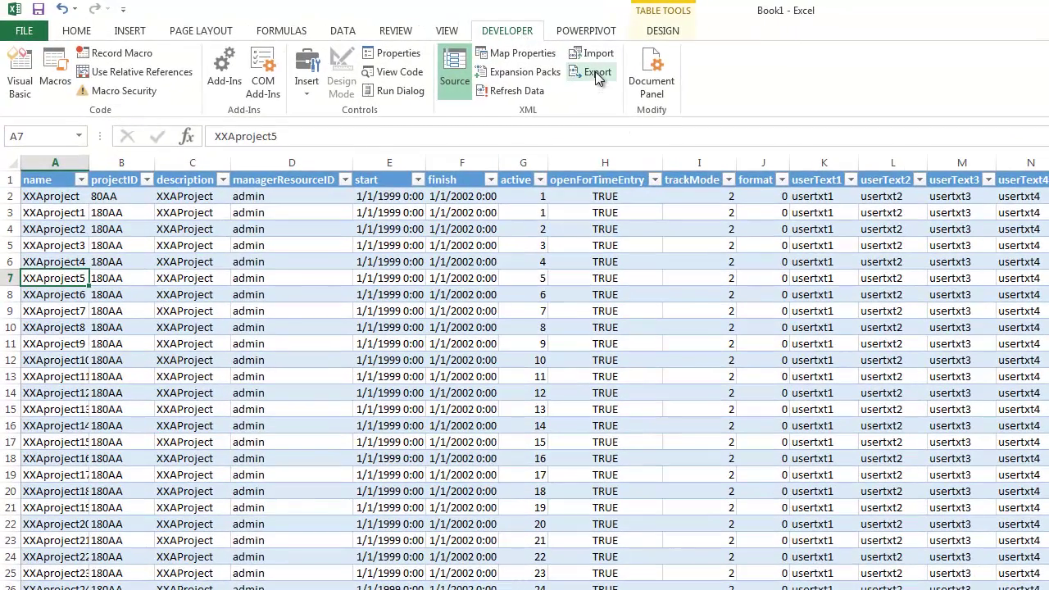
left_click(596, 73)
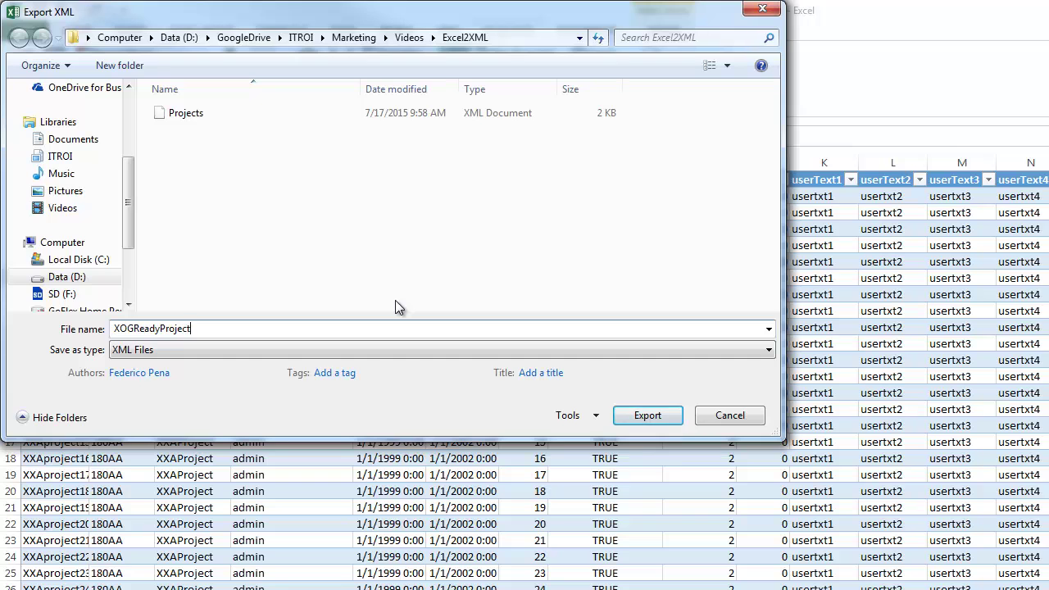
left_click(668, 419)
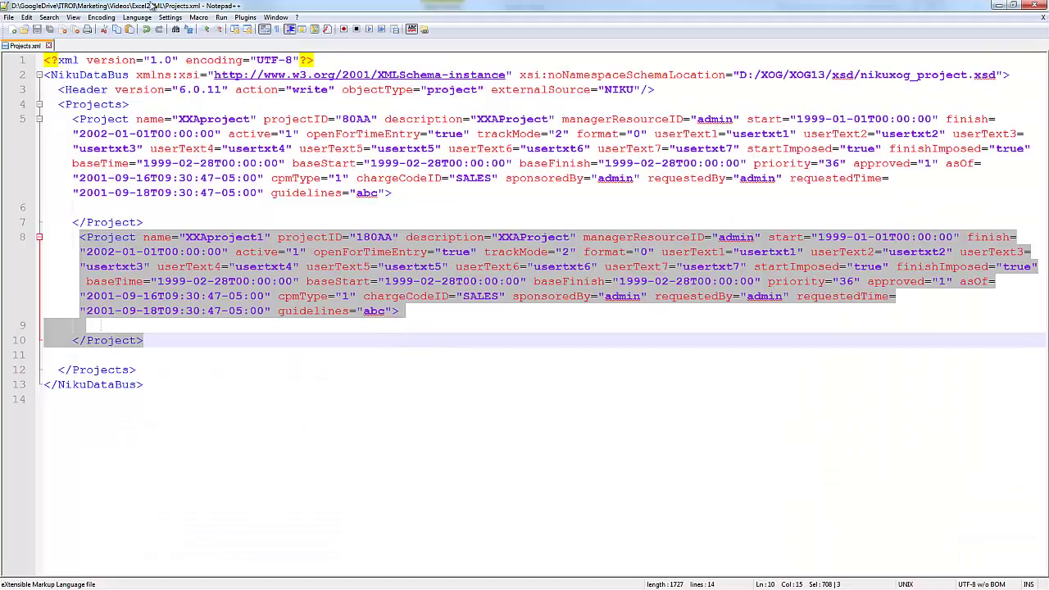
Step: Open XOGReadyProject.xml in Notepad++ and scroll through its numbered XXAproject entries
left_click(25, 29)
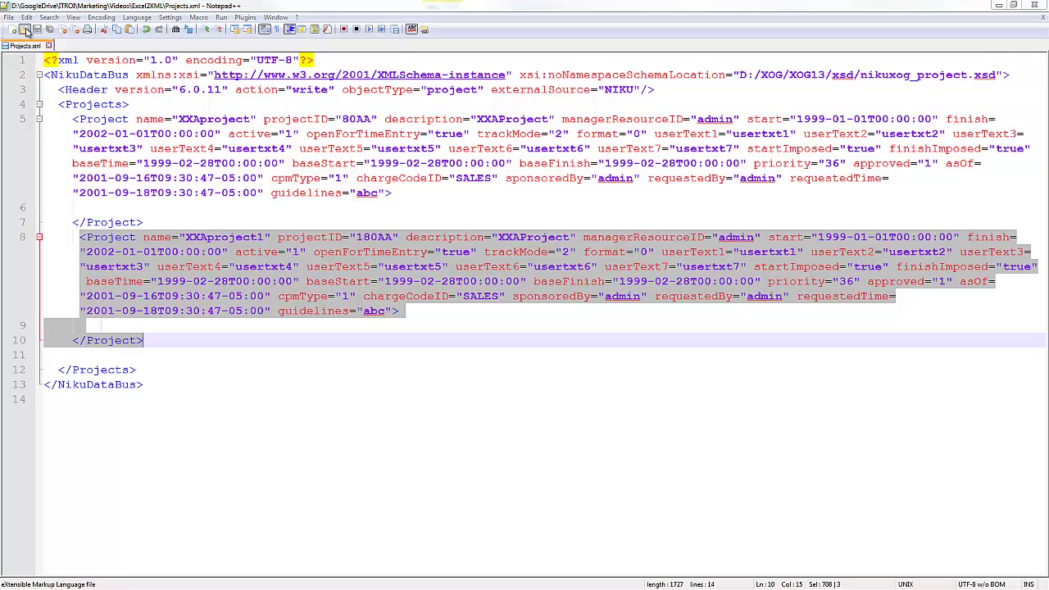
double_click(138, 110)
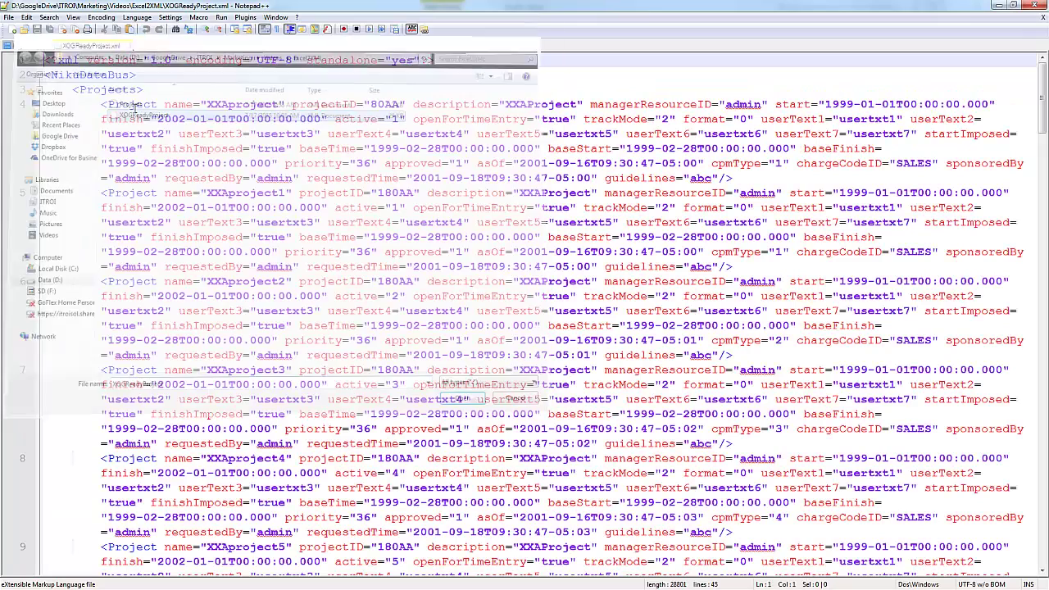
left_click_drag(101, 104, 760, 180)
scroll(188, 269, "down", 17)
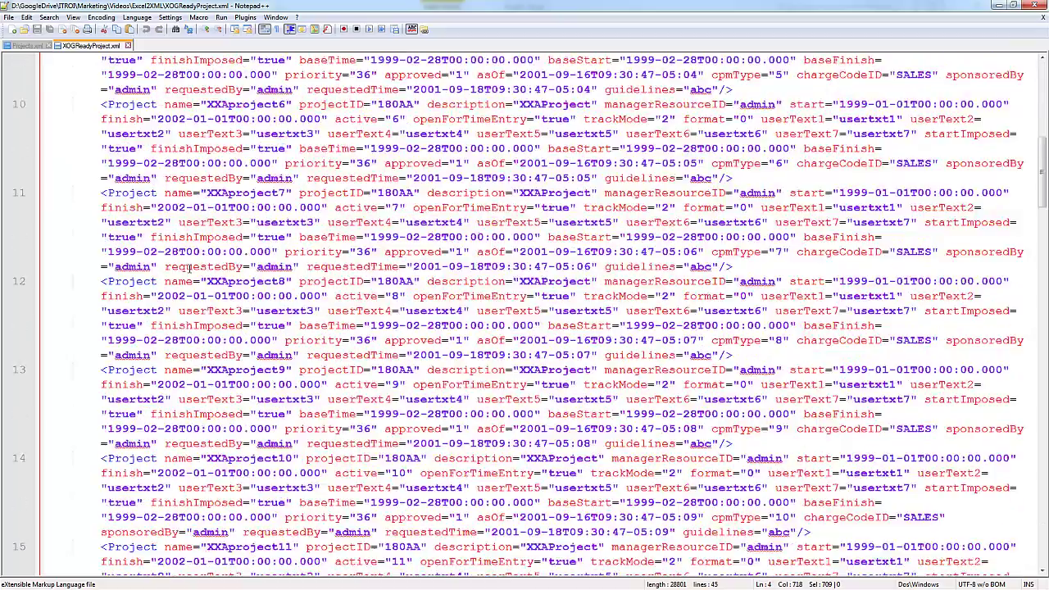
scroll(188, 269, "down", 20)
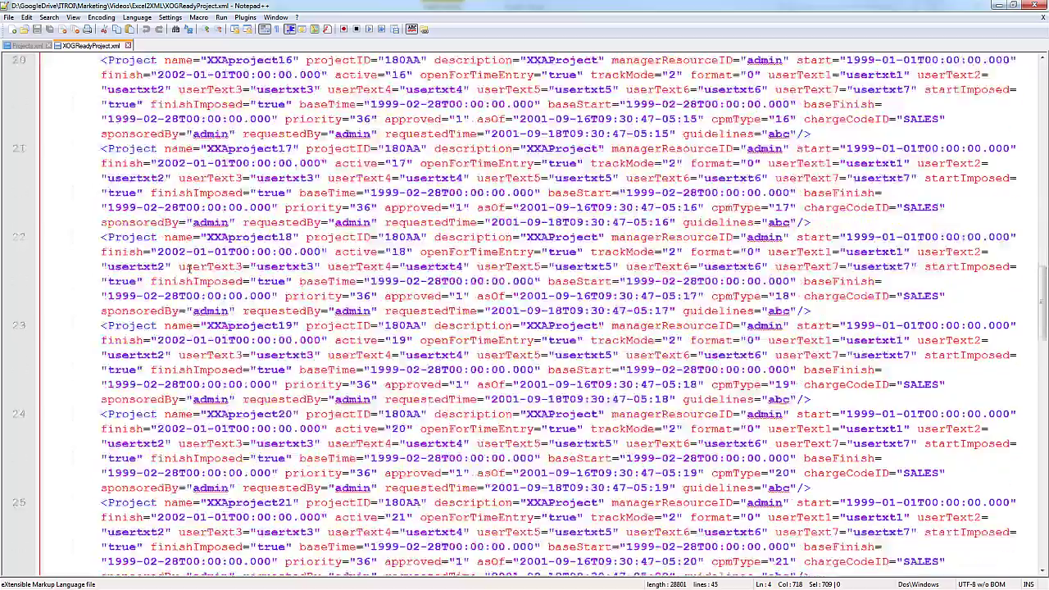
scroll(188, 269, "down", 20)
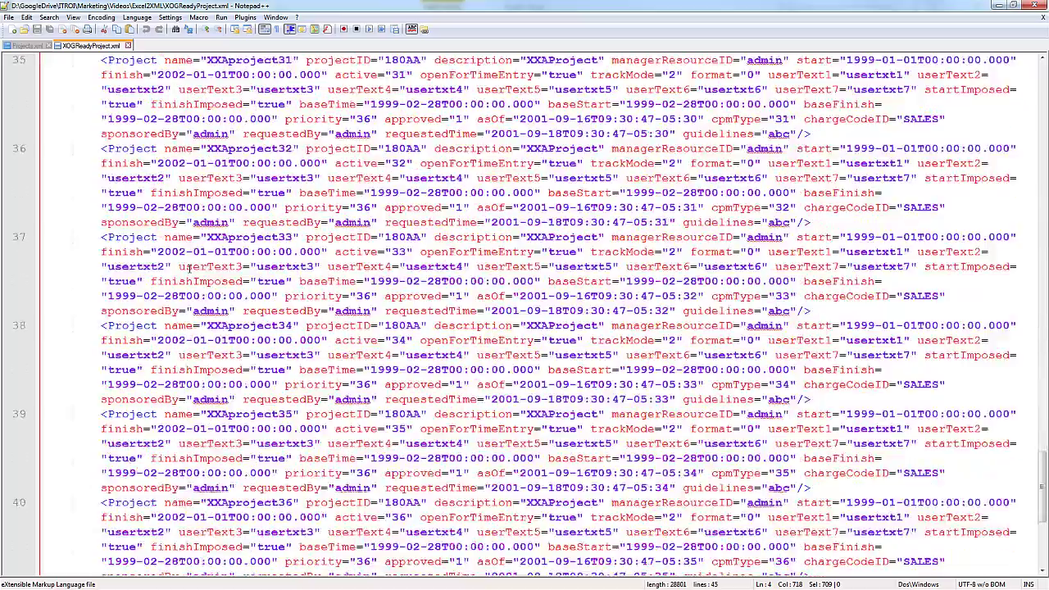
scroll(188, 268, "down", 3)
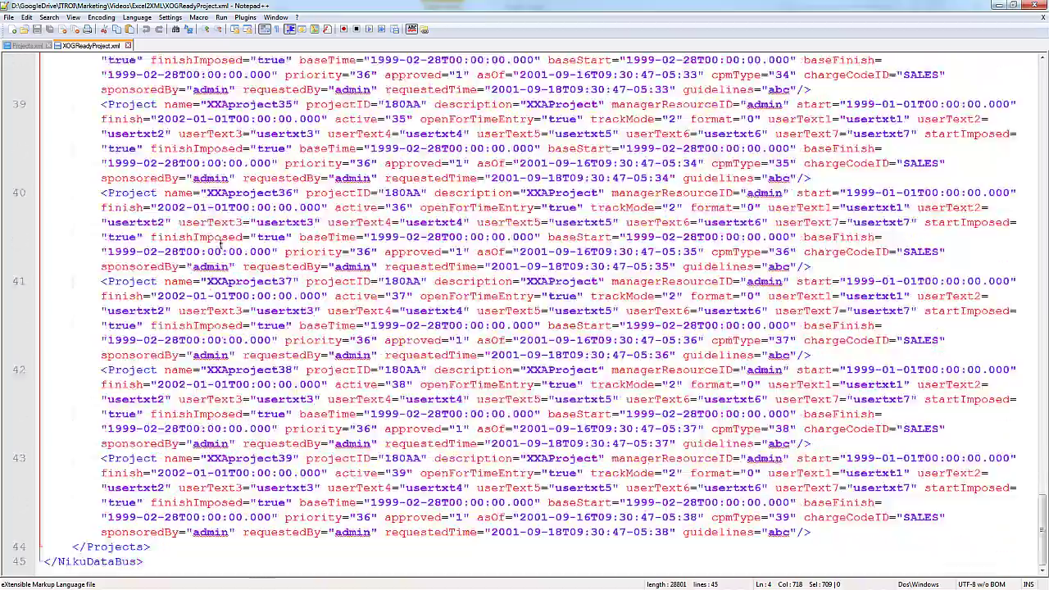
scroll(185, 517, "up", 20)
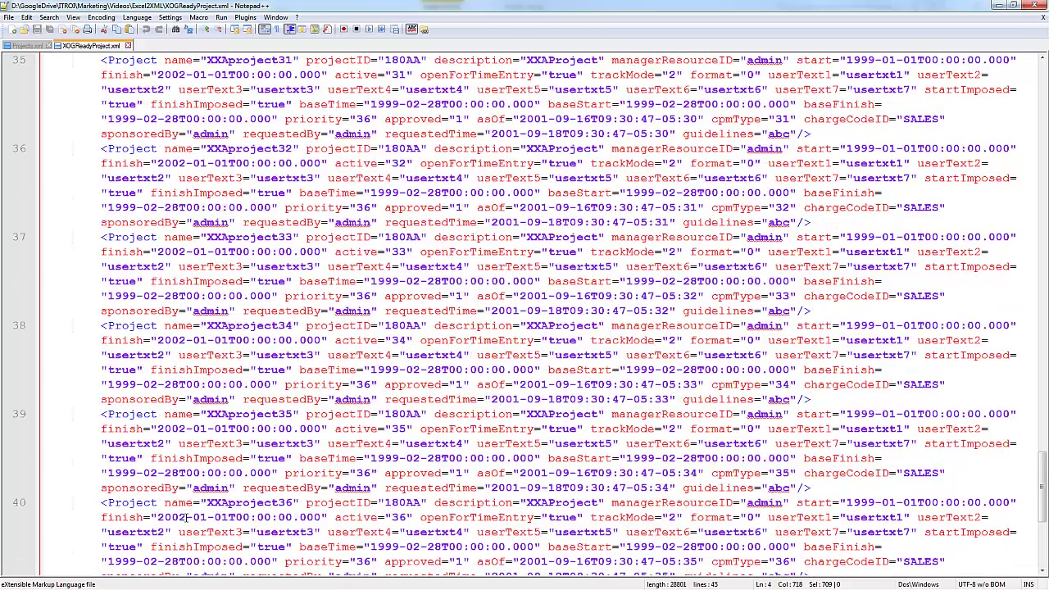
scroll(194, 513, "down", 1)
left_click(230, 295)
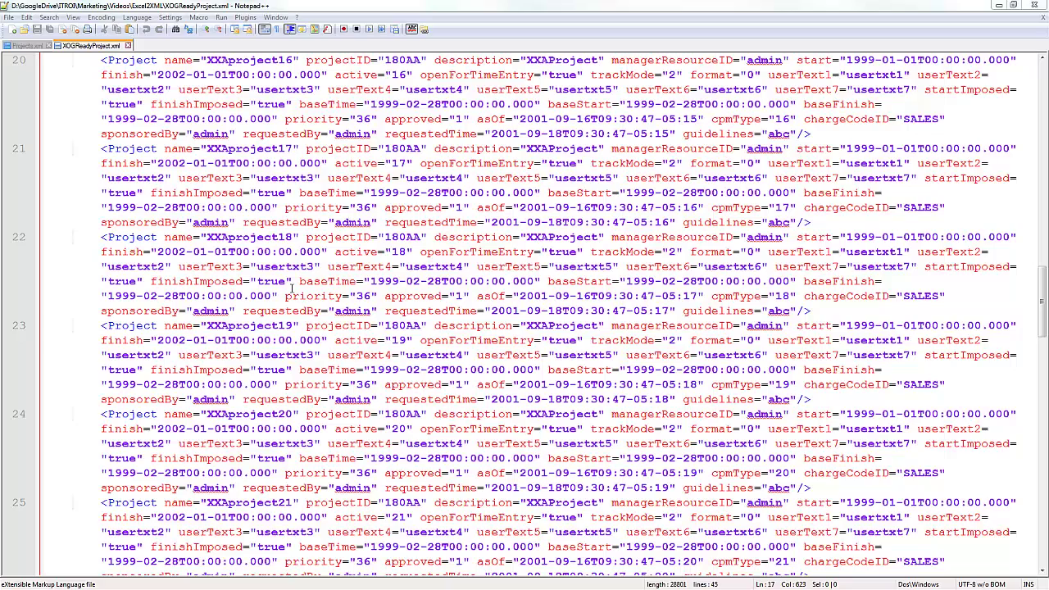
Step: Select the Project element on line 21, then the whole document with Ctrl+A
triple_click(123, 212)
key("ctrl+a")
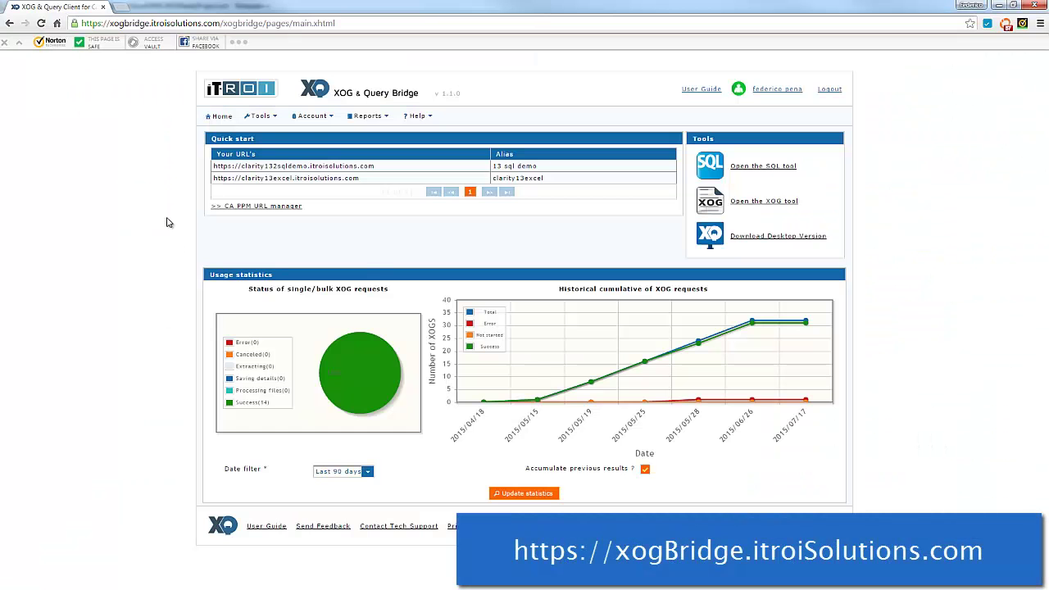
mouse_move(267, 116)
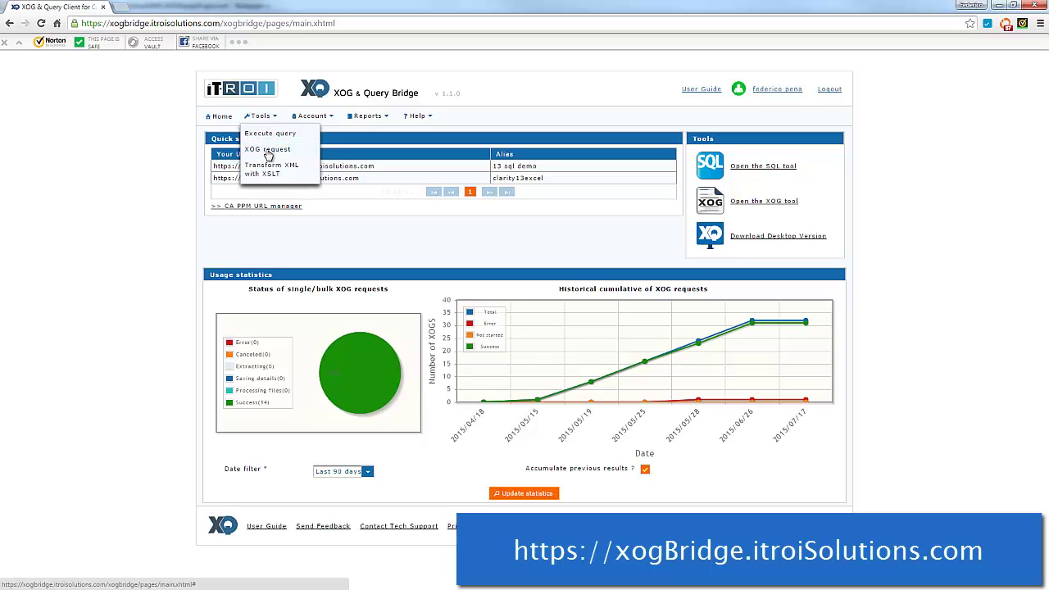
Step: On the XOG request page, choose the clarity13excel server, enter the username and validate
left_click(267, 150)
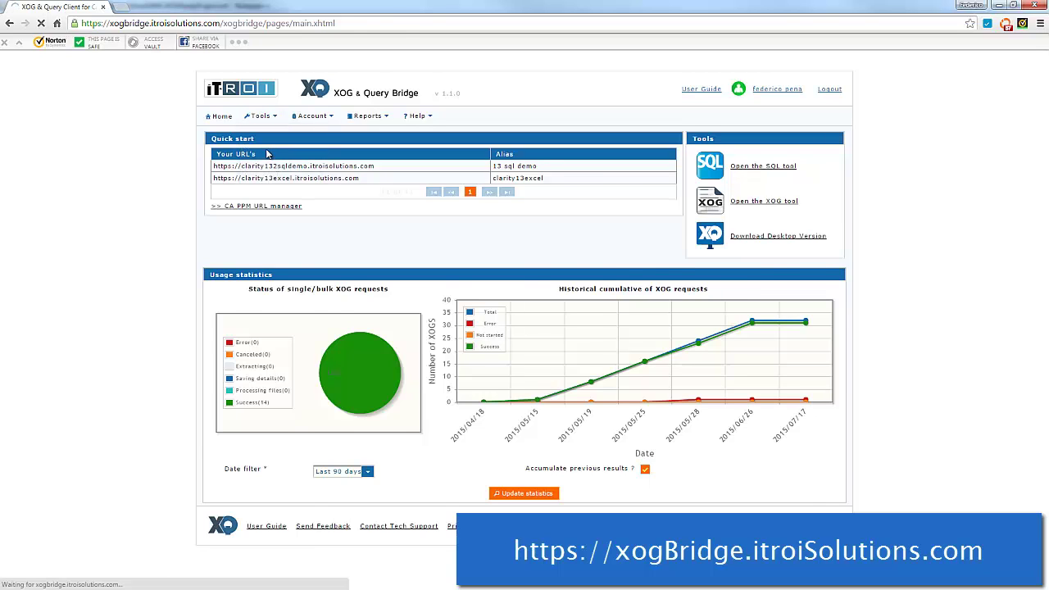
left_click(565, 159)
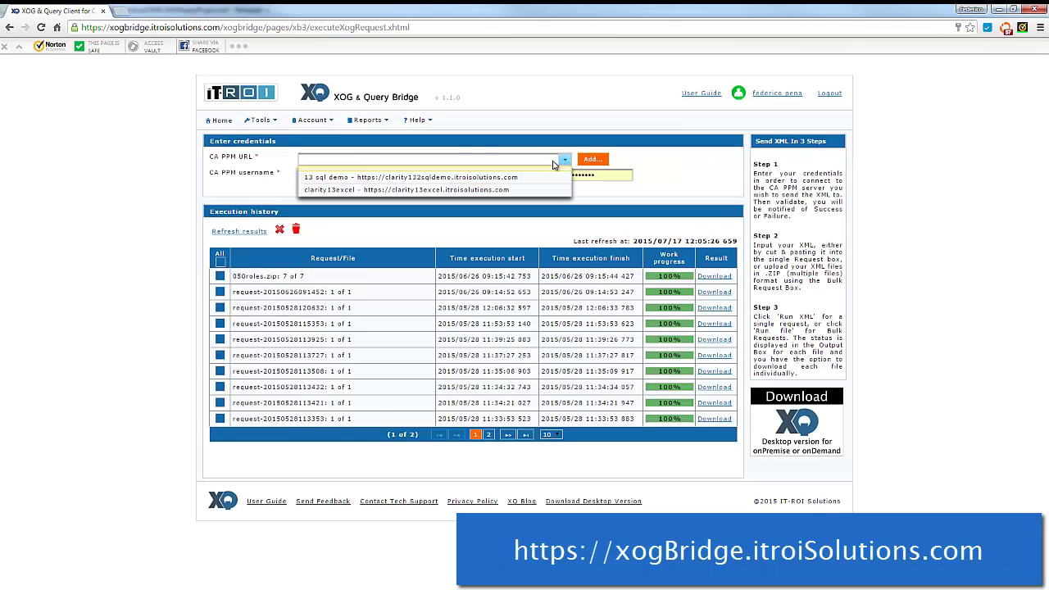
left_click(506, 190)
left_click(326, 175)
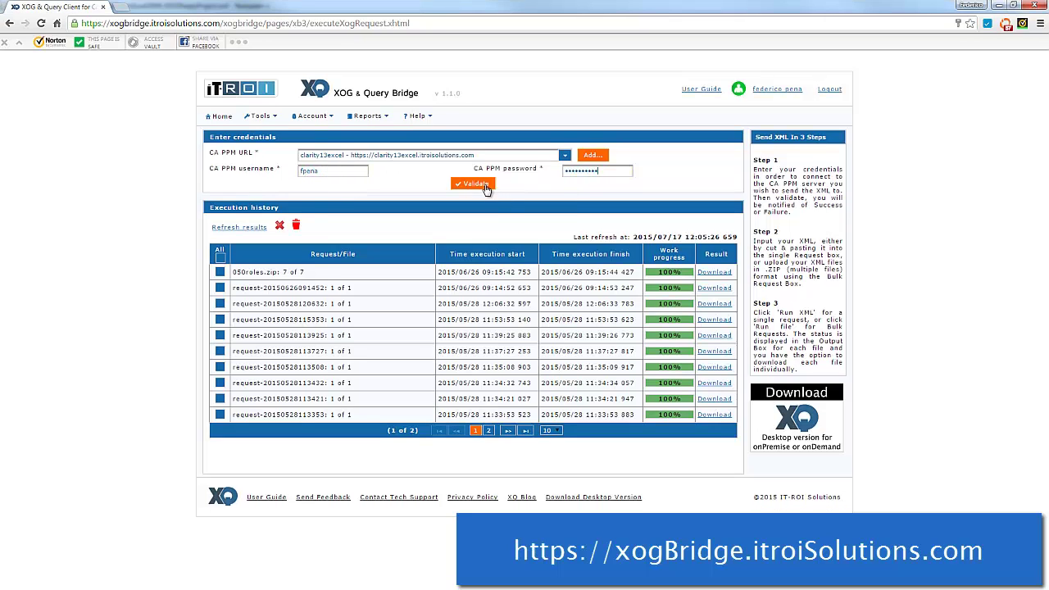
left_click(479, 184)
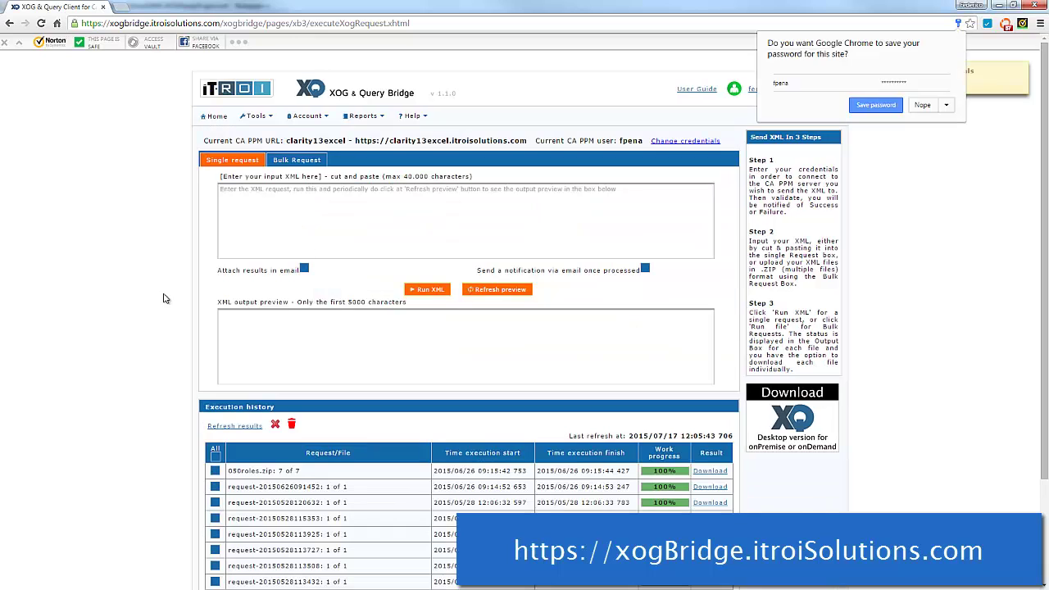
Step: Paste the project XML into Single request and run it
left_click(334, 215)
key("ctrl+v")
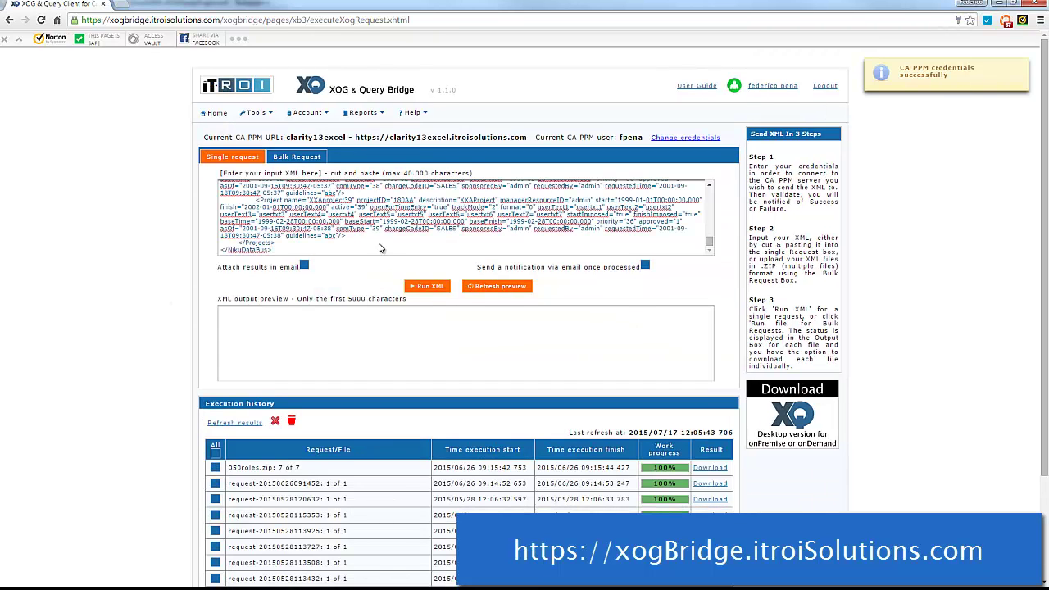
left_click(429, 287)
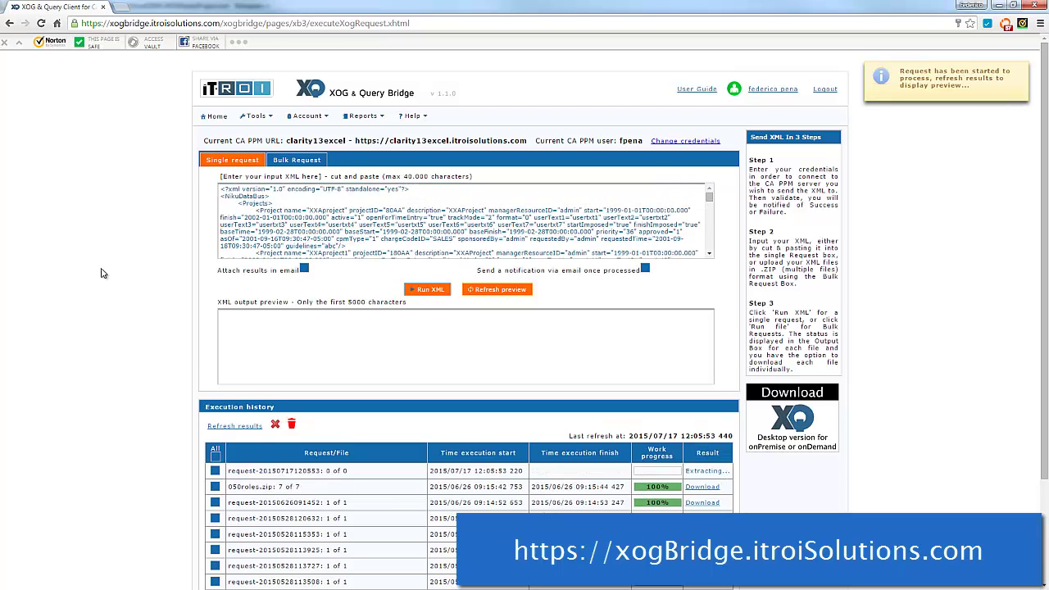